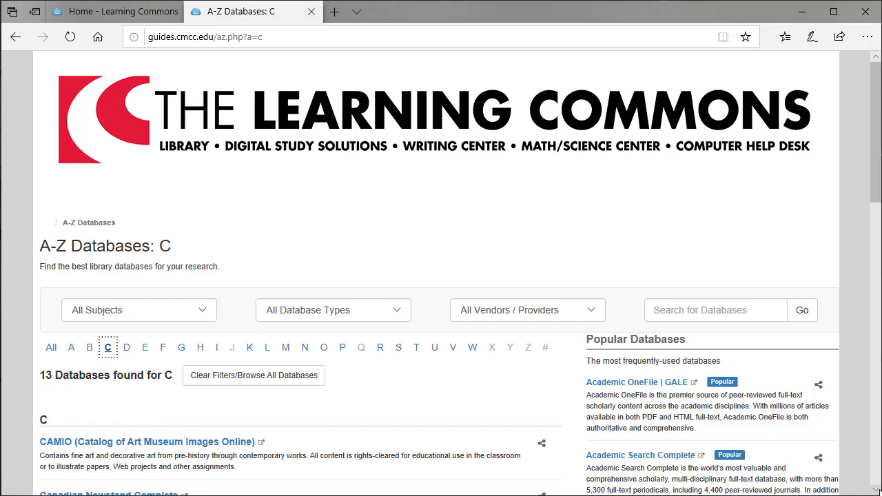
Step: Scroll the C databases list and open CINAHL Plus with Full Text
scroll(875, 488, down, 3)
scroll(875, 488, down, 3)
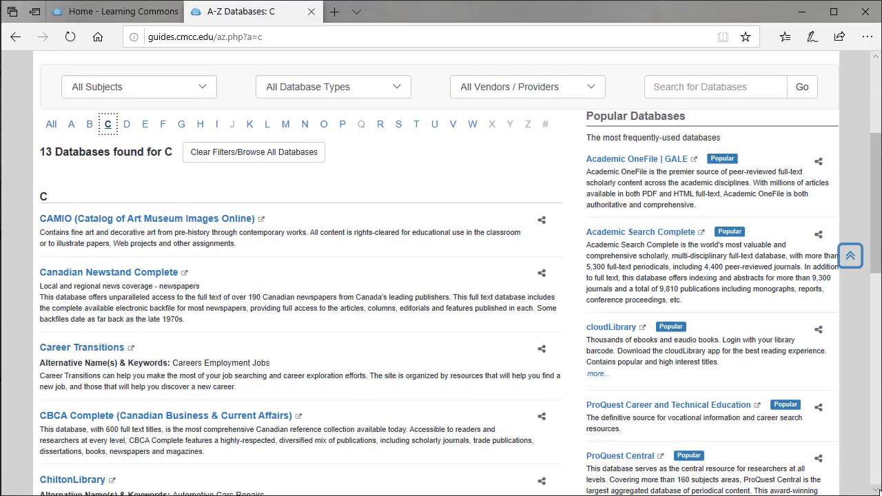
scroll(876, 487, down, 3)
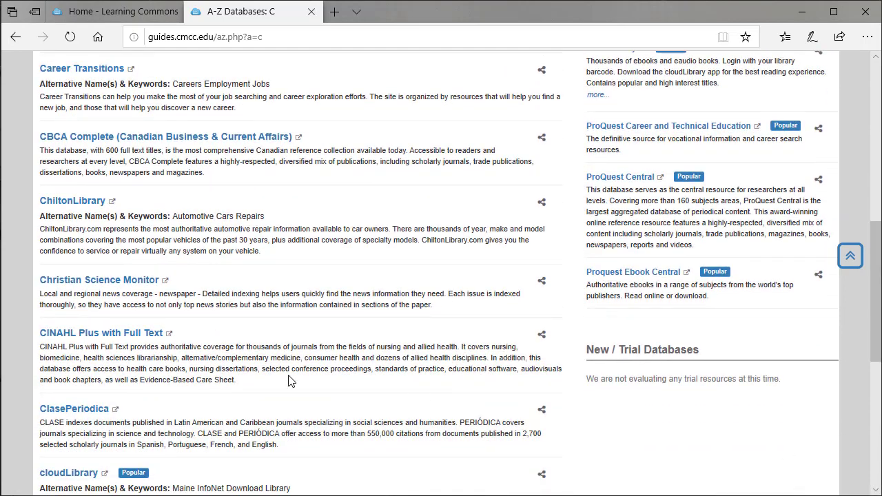
click(158, 333)
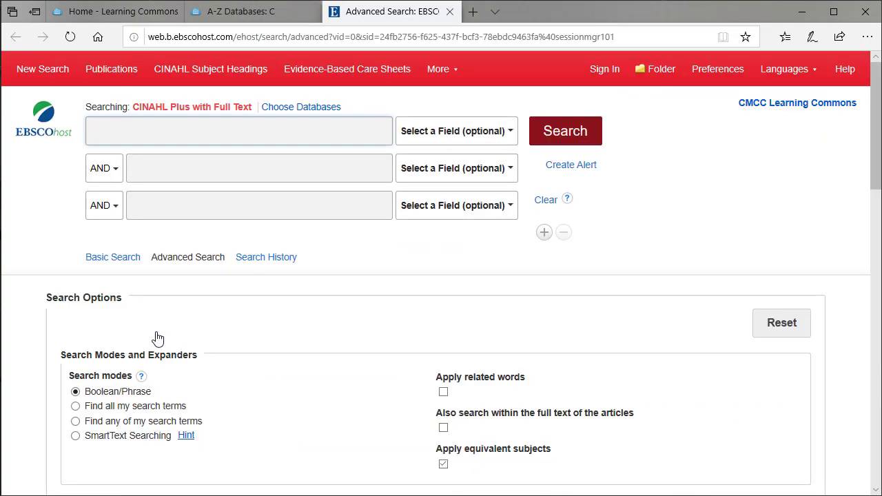
Step: Limit to full-text articles and set the published-date start to August 2014
scroll(876, 489, down, 4)
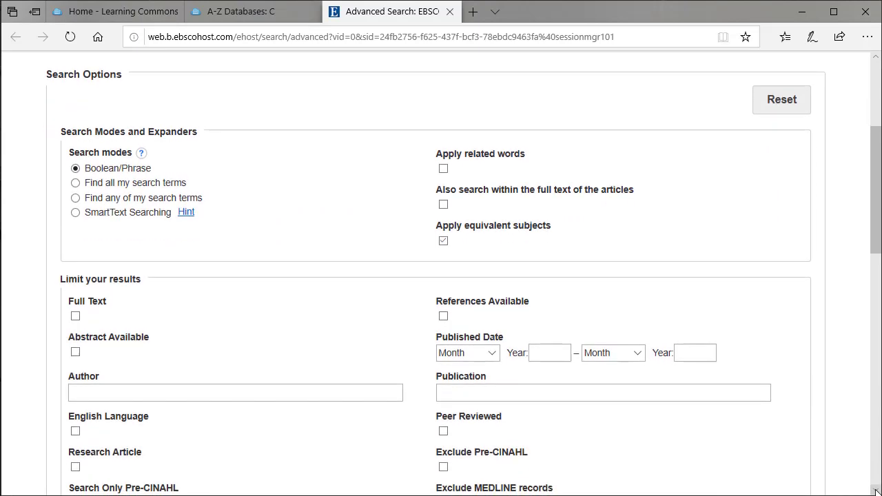
scroll(875, 489, down, 1)
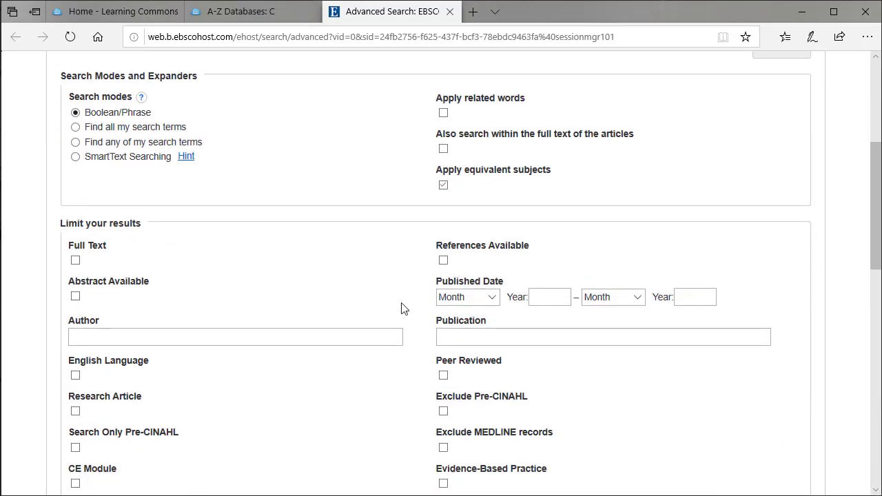
click(76, 261)
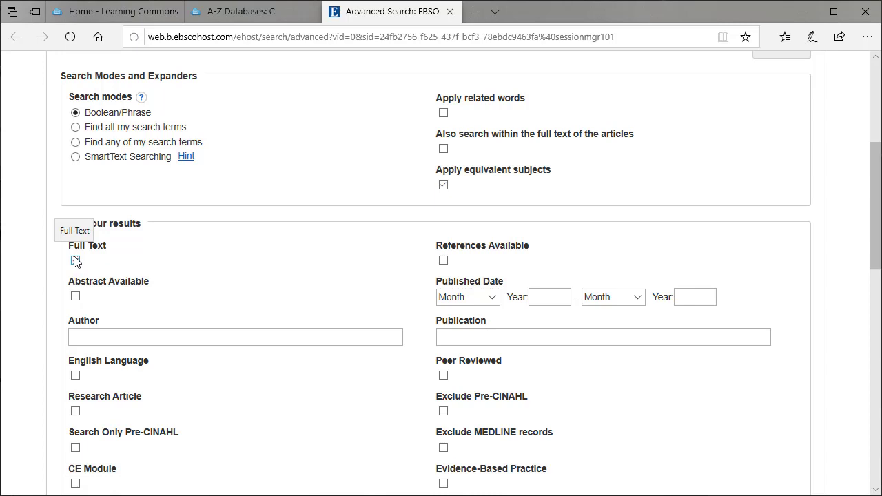
click(490, 301)
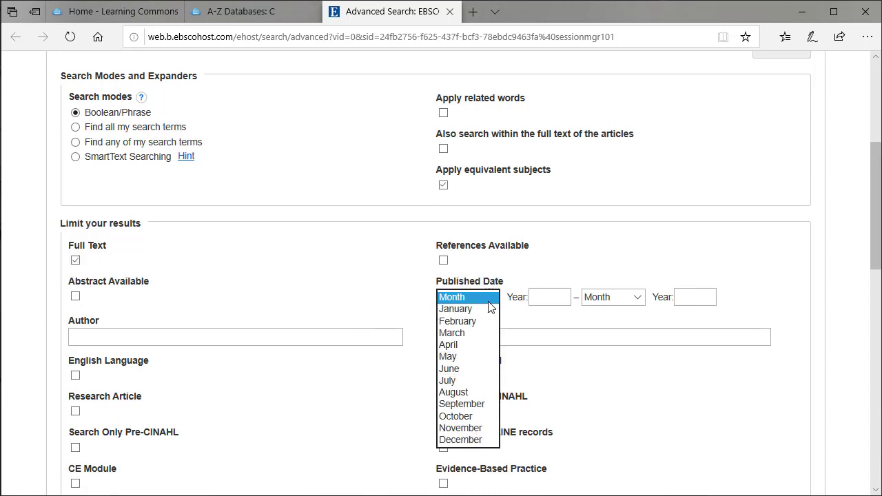
click(463, 392)
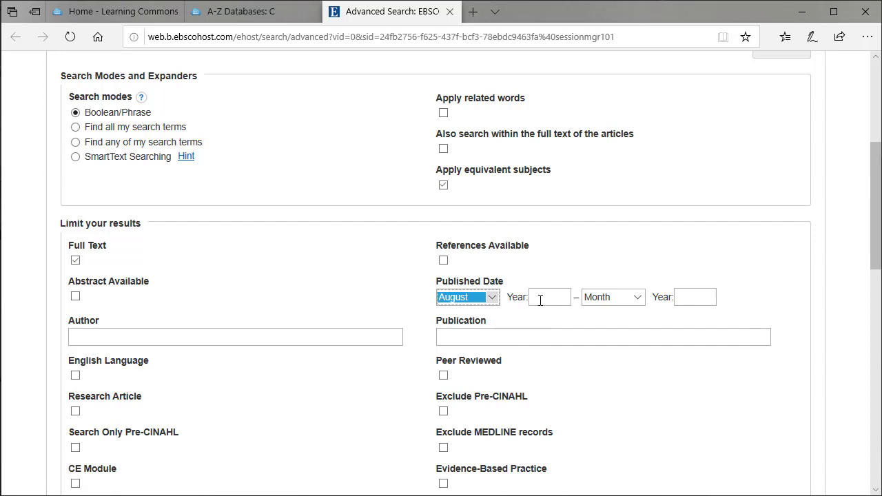
click(540, 300)
text(20)
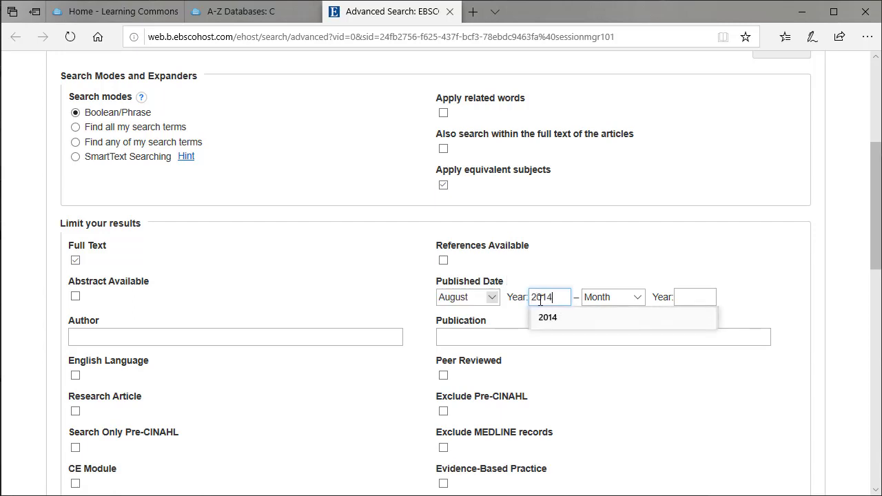
text(14)
Step: Set the published-date end to October 2019 and limit to peer-reviewed articles
click(641, 297)
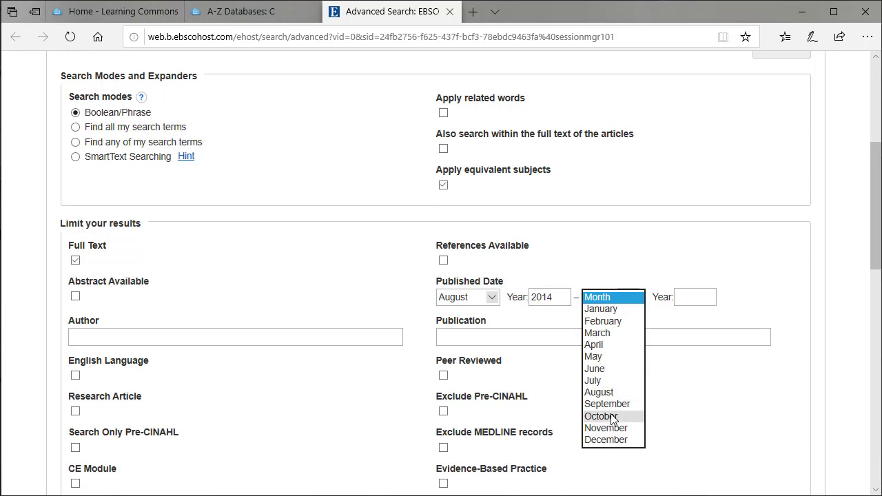
click(612, 416)
click(679, 297)
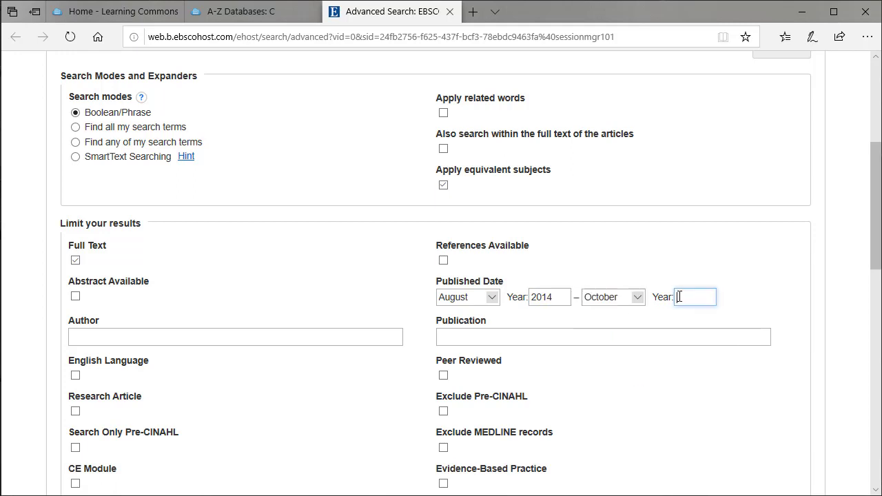
text(2019)
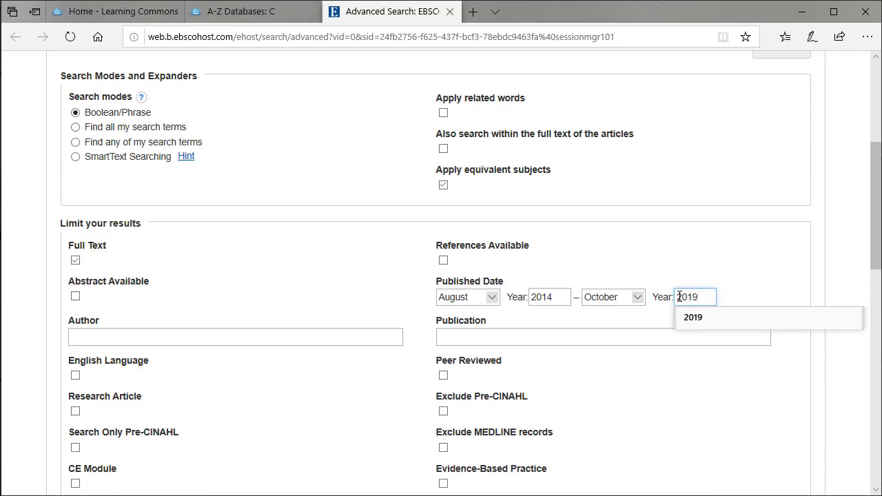
click(444, 375)
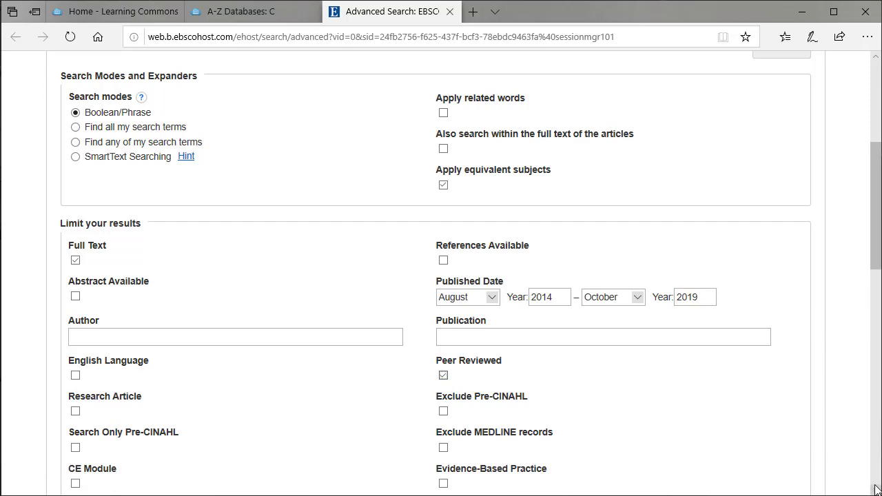
Step: Limit to articles with any nurse author and select the Nursing journal subset
scroll(875, 489, down, 5)
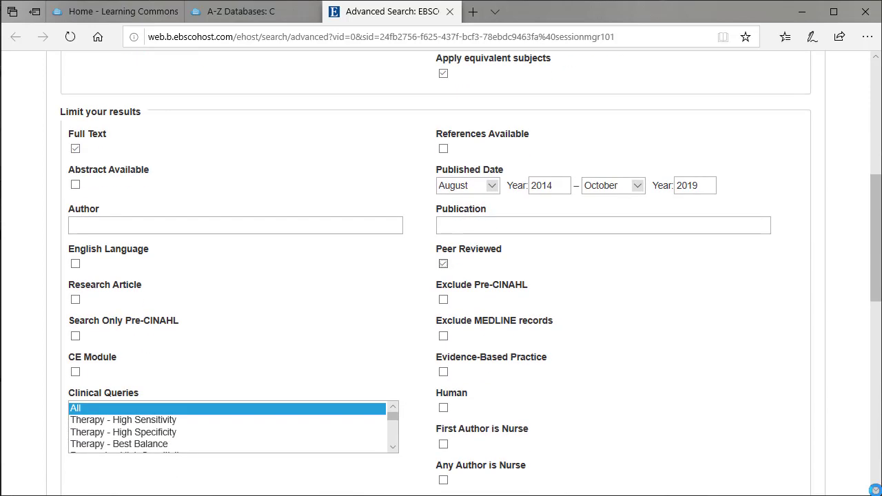
scroll(875, 489, down, 1)
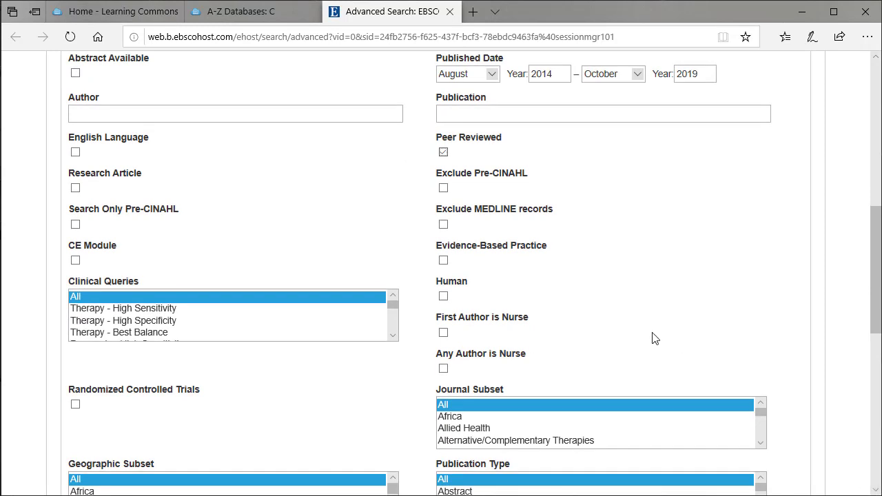
click(443, 368)
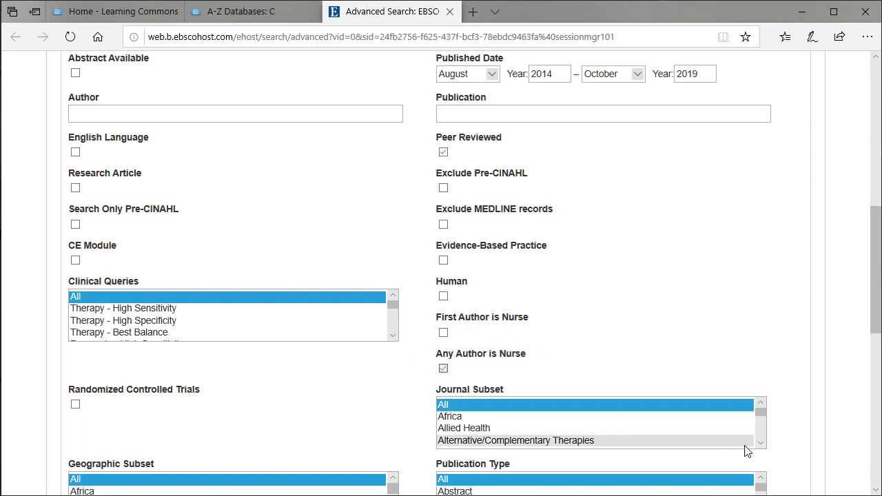
drag(763, 448, 764, 448)
click(501, 426)
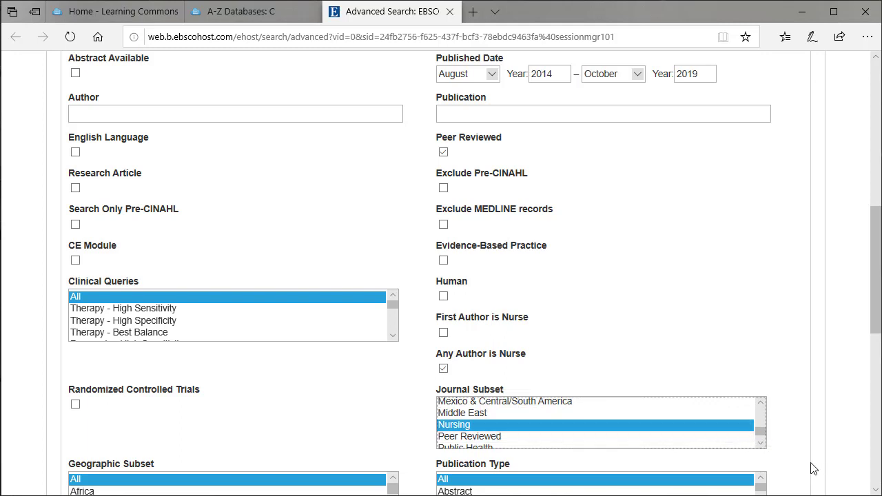
Step: Select USA in the Geographic Subset list and return to the top of the form
click(875, 489)
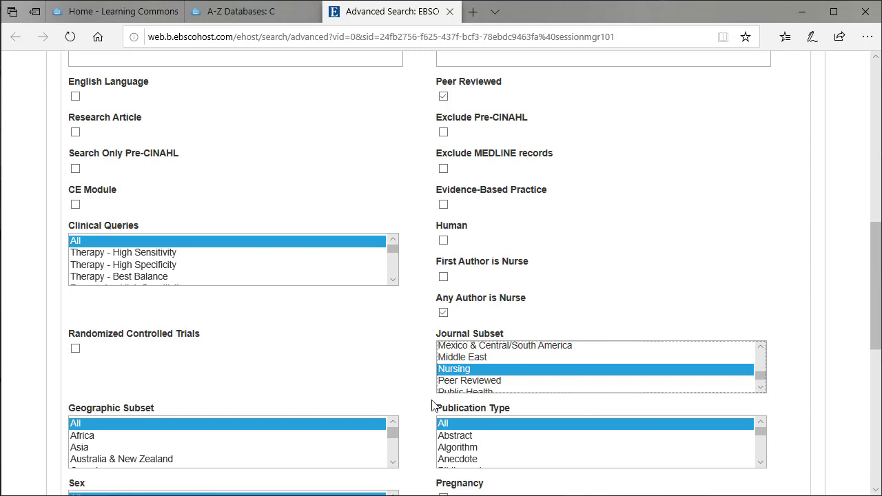
scroll(394, 463, down, 2)
scroll(394, 462, down, 2)
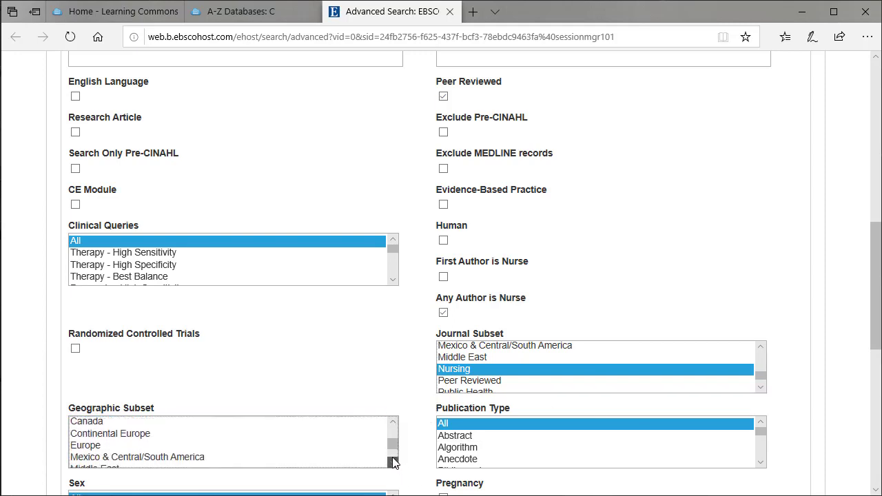
click(368, 462)
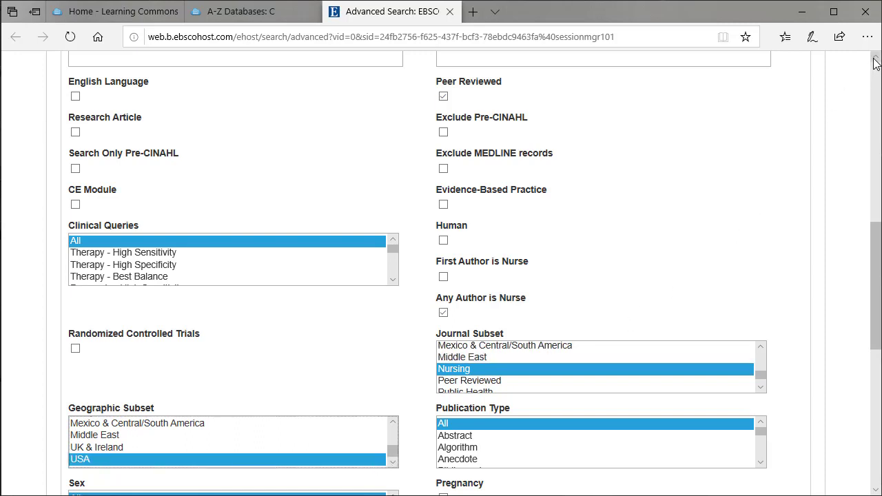
scroll(876, 62, up, 3)
scroll(876, 62, up, 5)
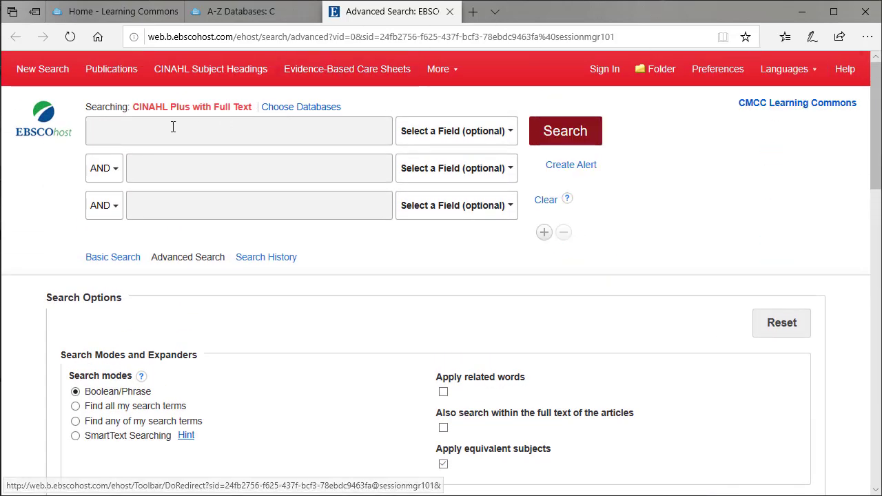
Step: Search CINAHL for 'polypharmacy' with the limits applied
click(116, 133)
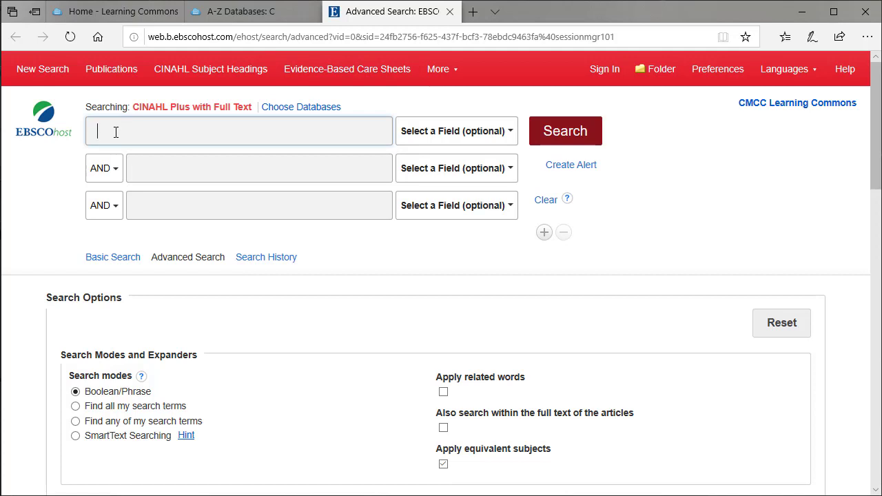
text(pol)
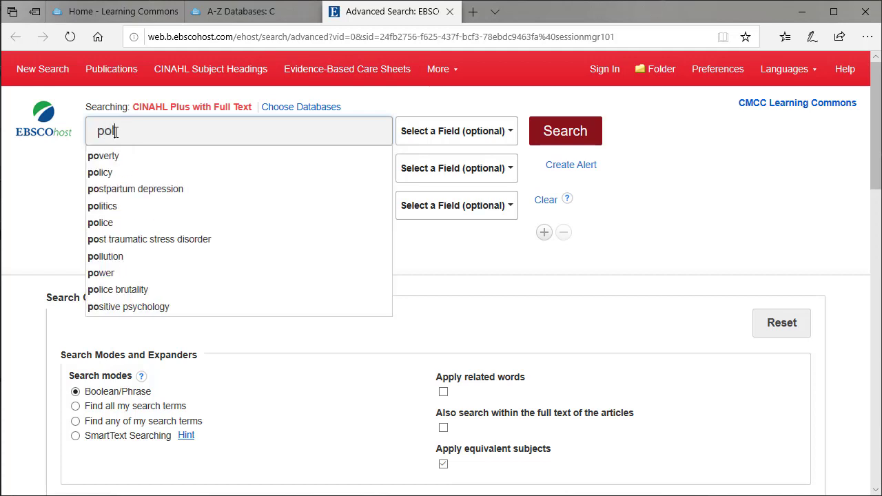
text(ypharmacy)
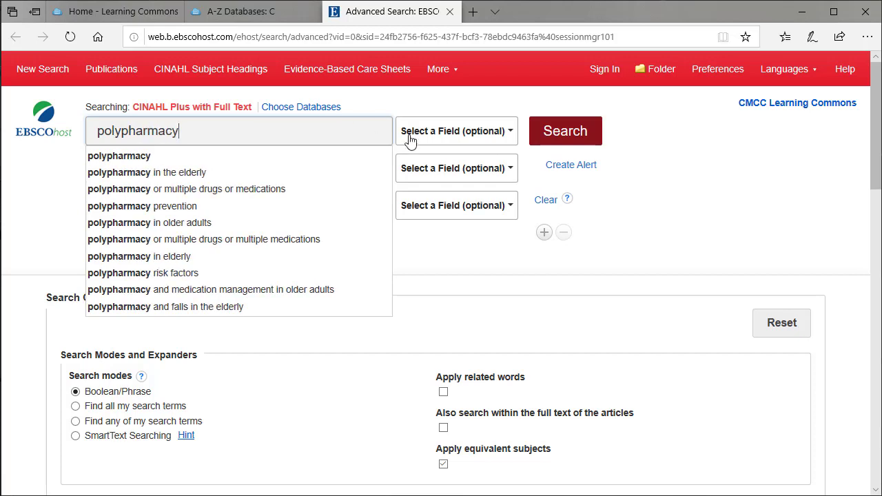
click(555, 136)
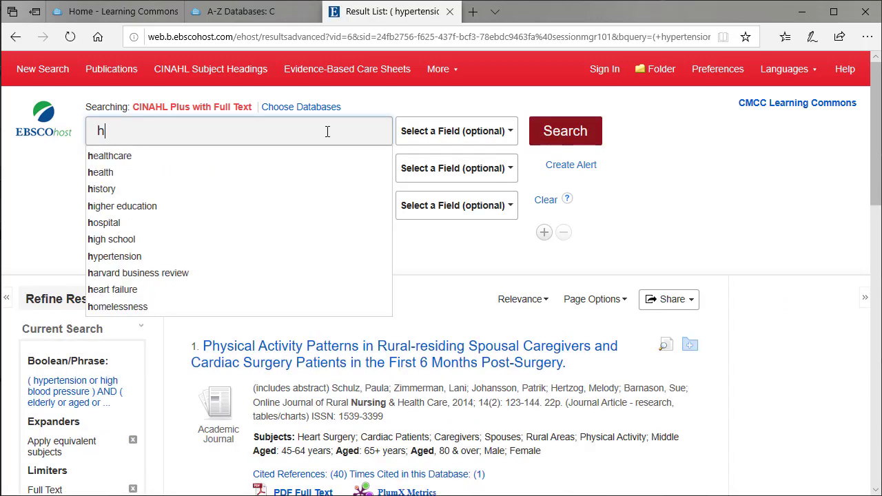
Step: Search for the polypharmacy suggestion combined with 'elderly' as a second term
key(BackSpace)
text(p)
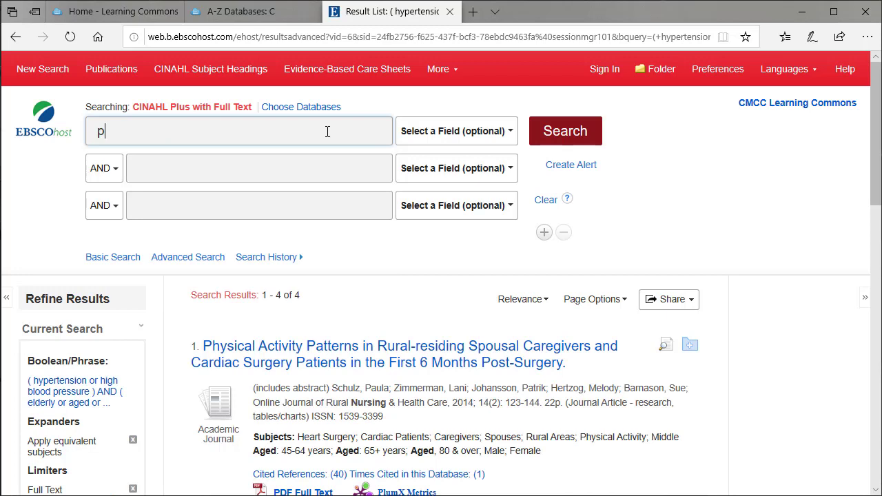
text(oly)
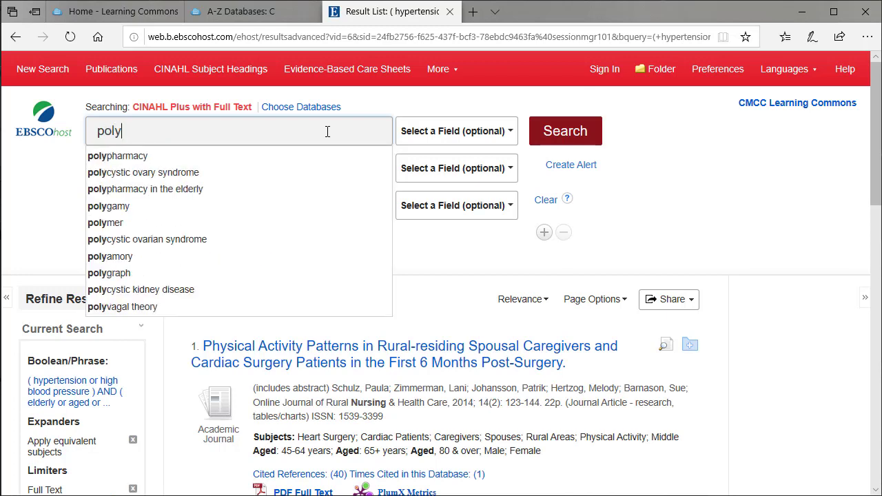
click(192, 163)
click(143, 173)
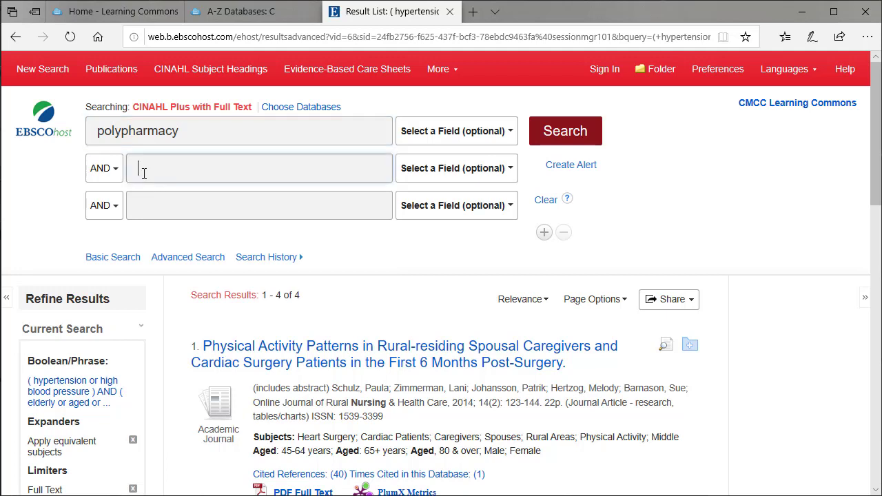
text(elderly)
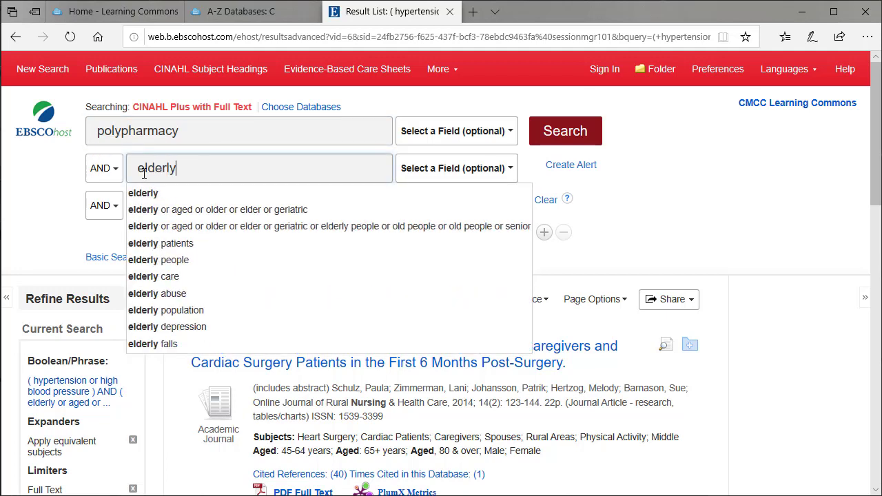
key(Return)
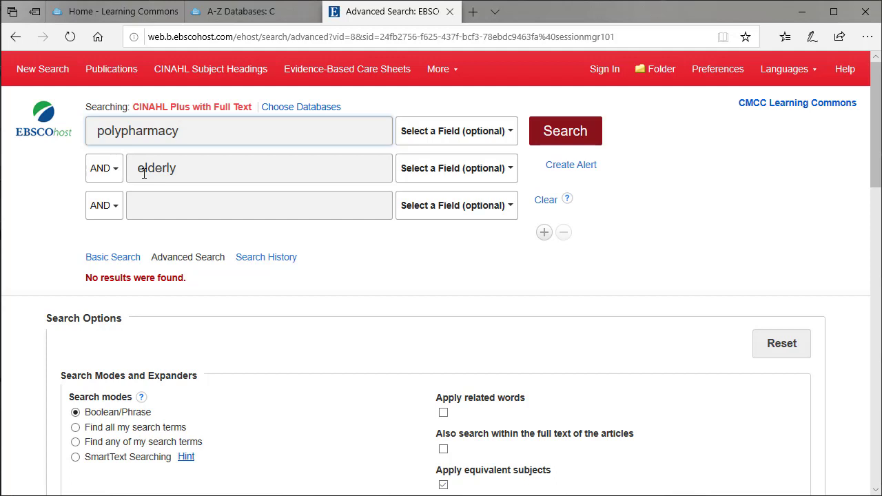
Step: Replace 'elderly' with the 'elderly or aged or older…' synonym suggestion and rerun
click(179, 163)
key(BackSpace)
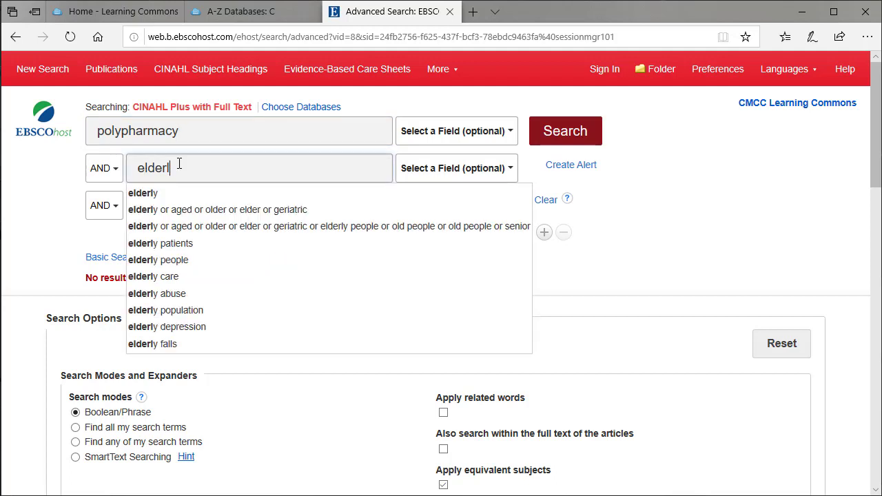
click(183, 226)
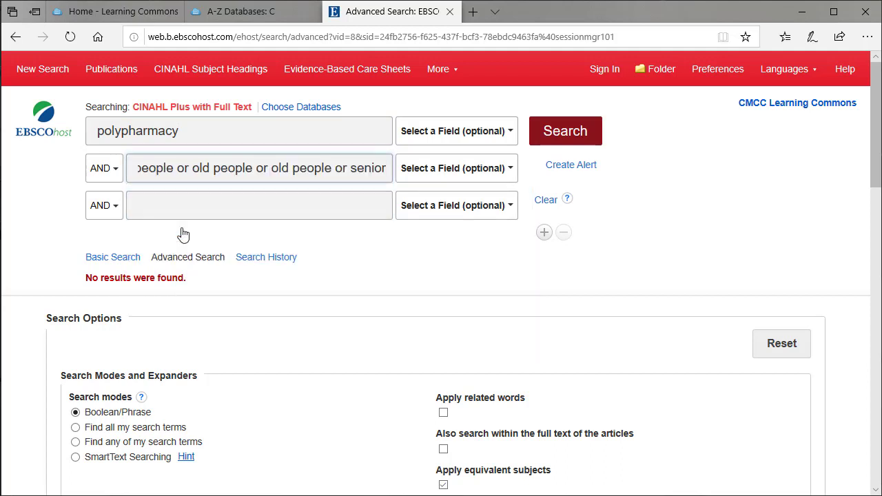
click(556, 133)
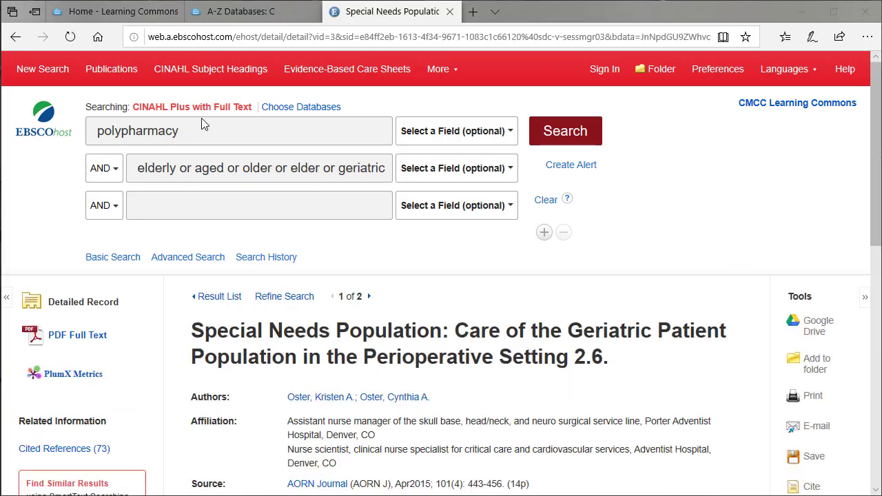
Step: Change the first term to 'polypharmacy or multiple drugs or medications' and rerun the search
click(184, 130)
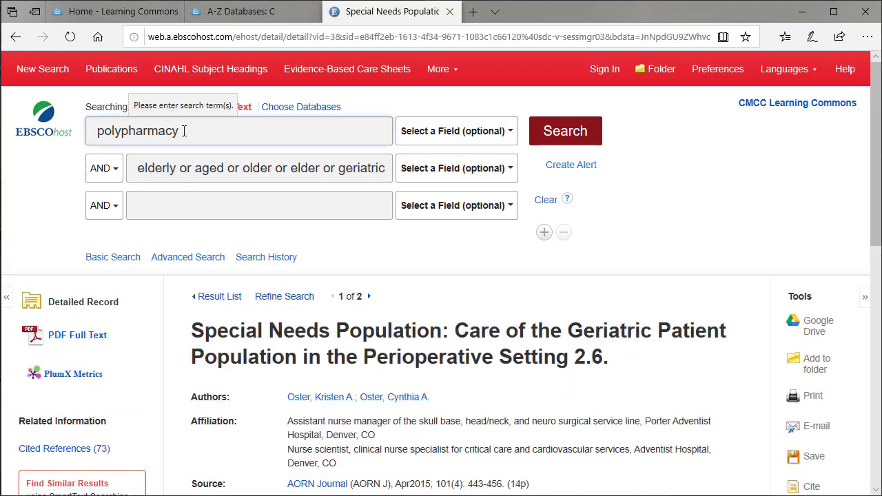
text(or)
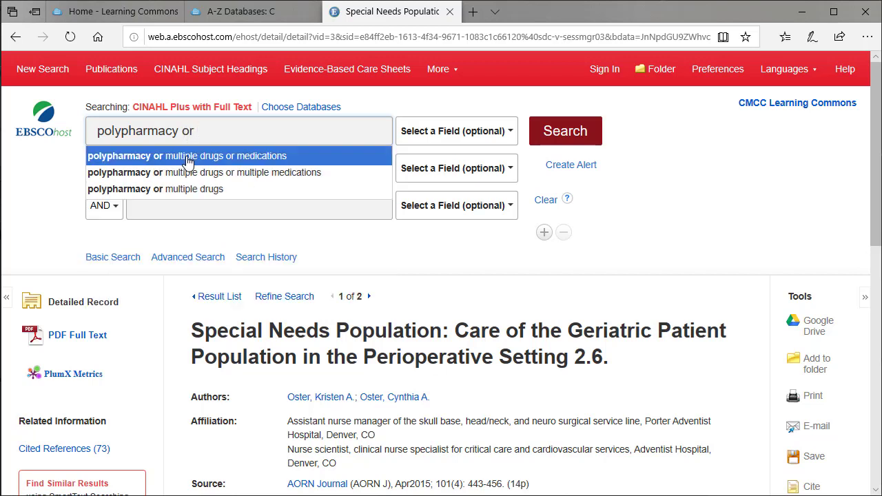
click(188, 161)
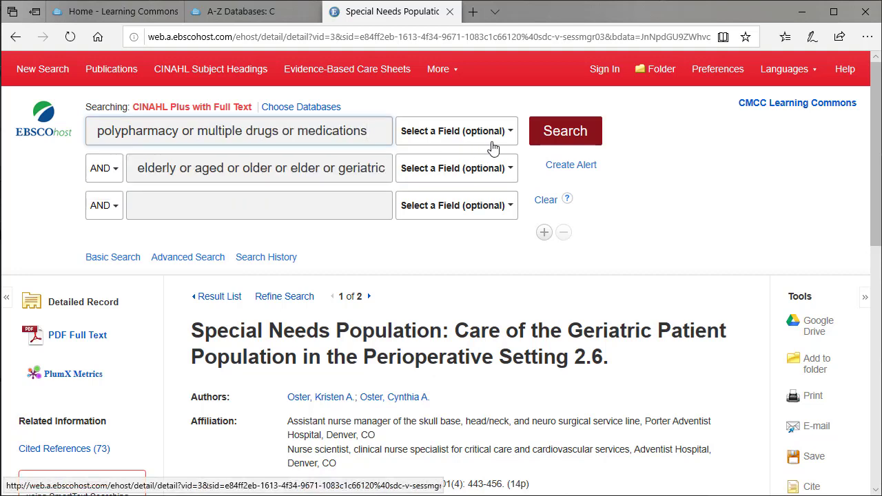
click(550, 140)
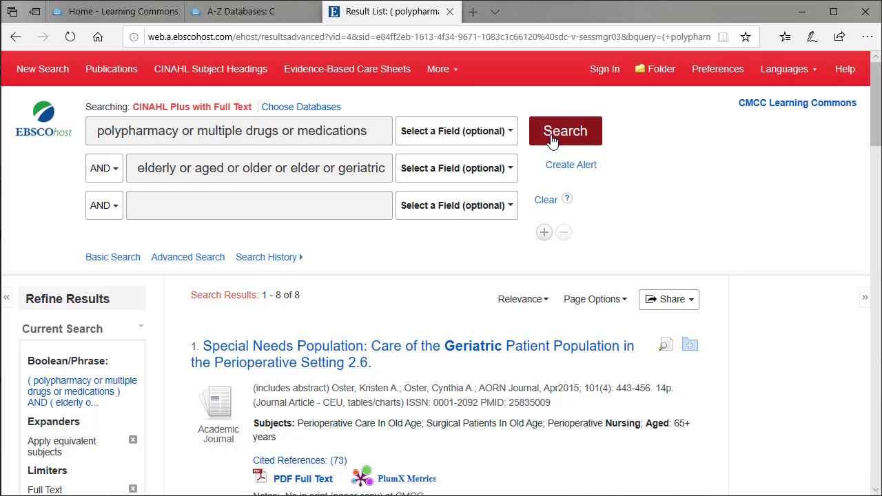
click(875, 492)
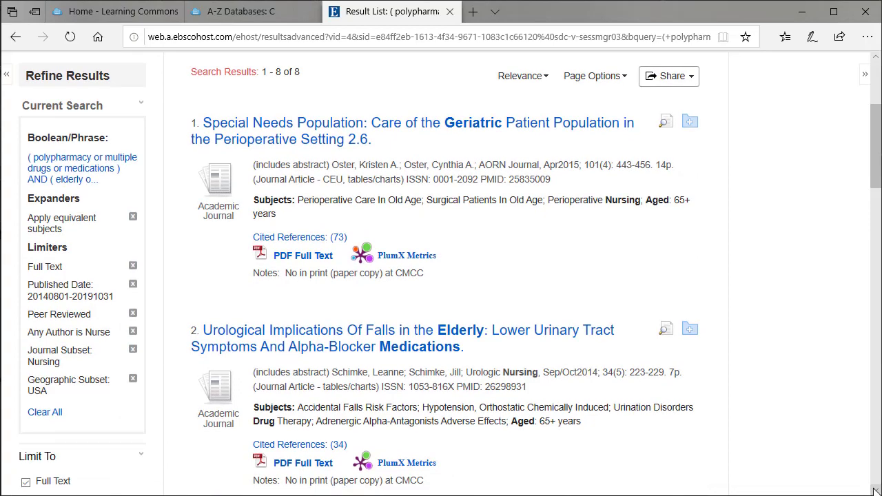
Step: Open result 3, 'Complexity of Care: A Concept Analysis…', and read through its record
click(875, 492)
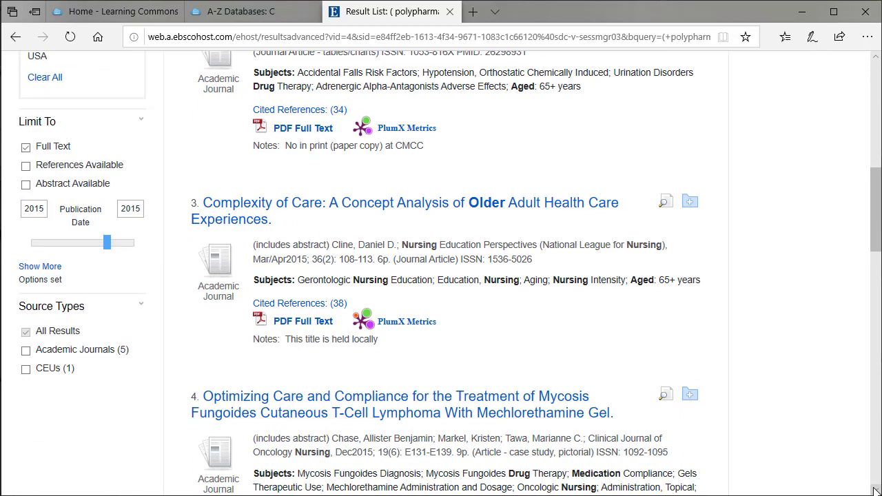
click(417, 208)
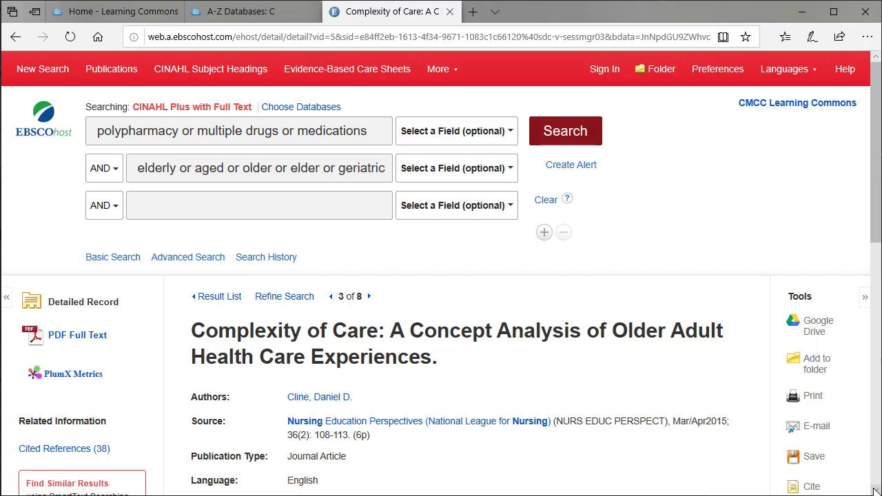
scroll(875, 491, down, 4)
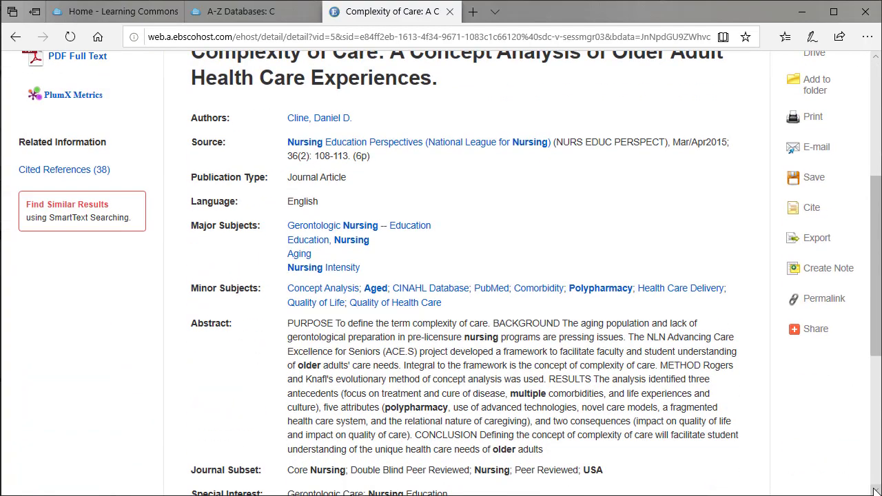
scroll(875, 491, down, 3)
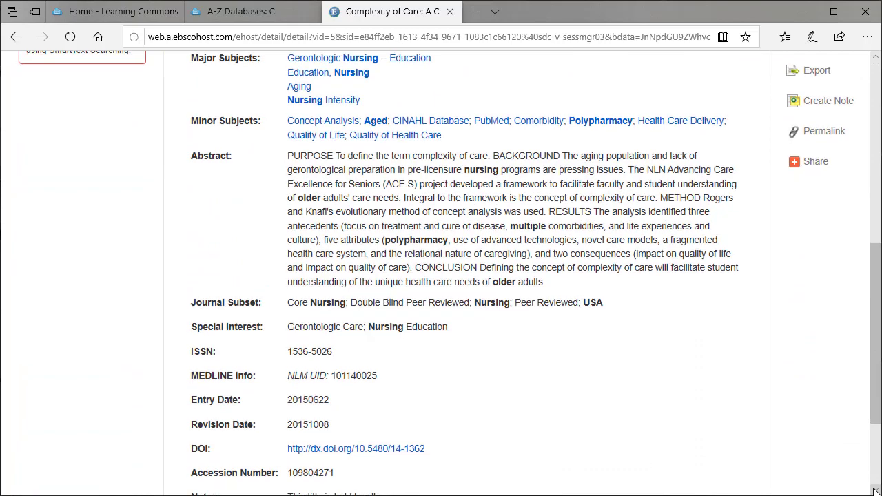
scroll(876, 491, down, 1)
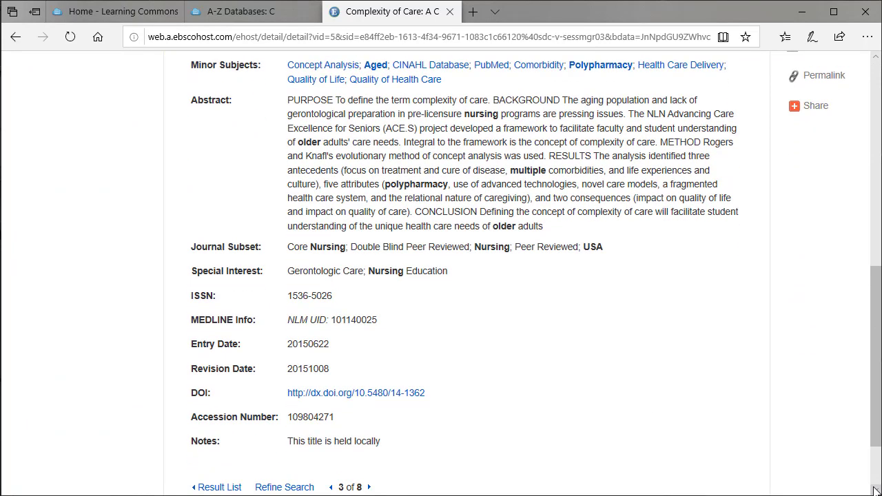
drag(876, 443, 861, 324)
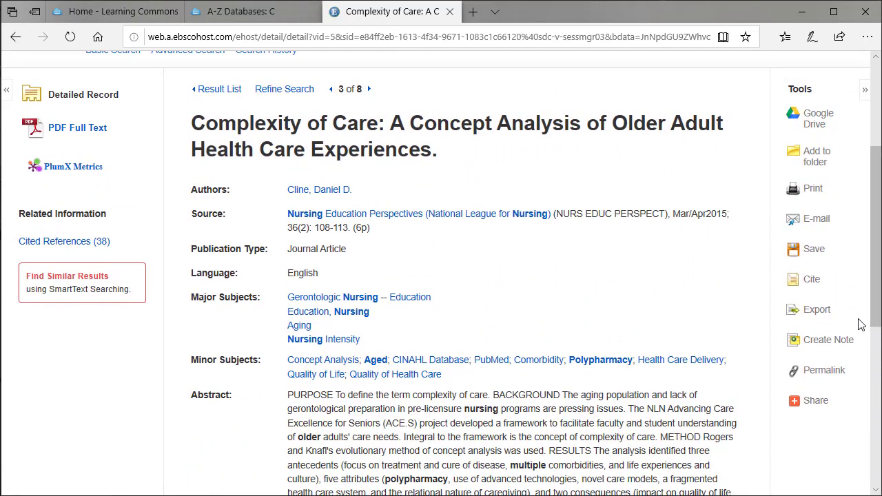
click(818, 372)
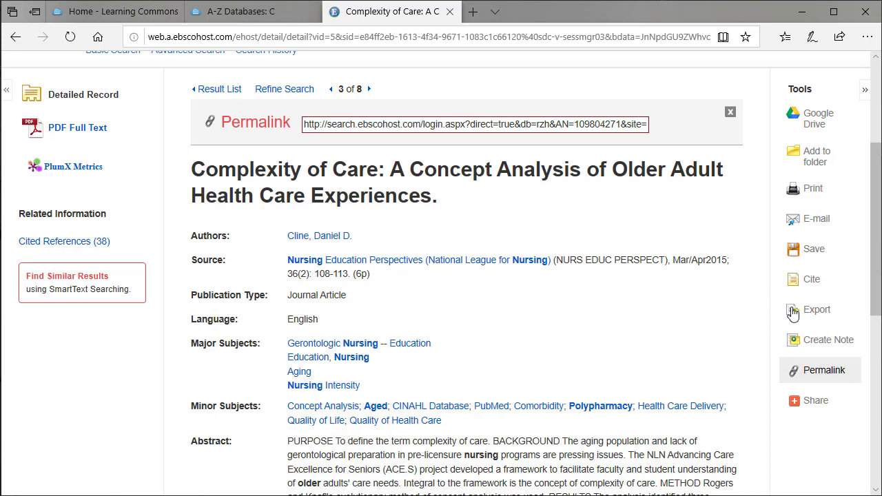
click(811, 280)
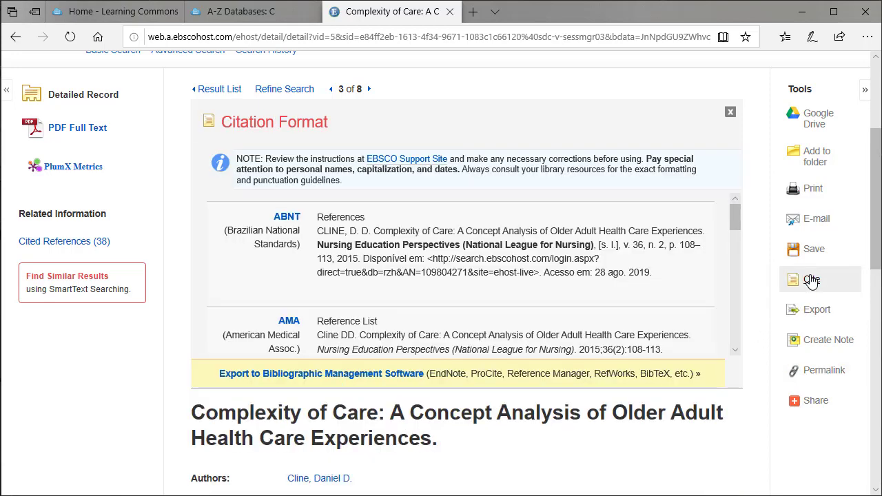
click(735, 350)
click(735, 350)
click(735, 350)
click(735, 350)
click(735, 350)
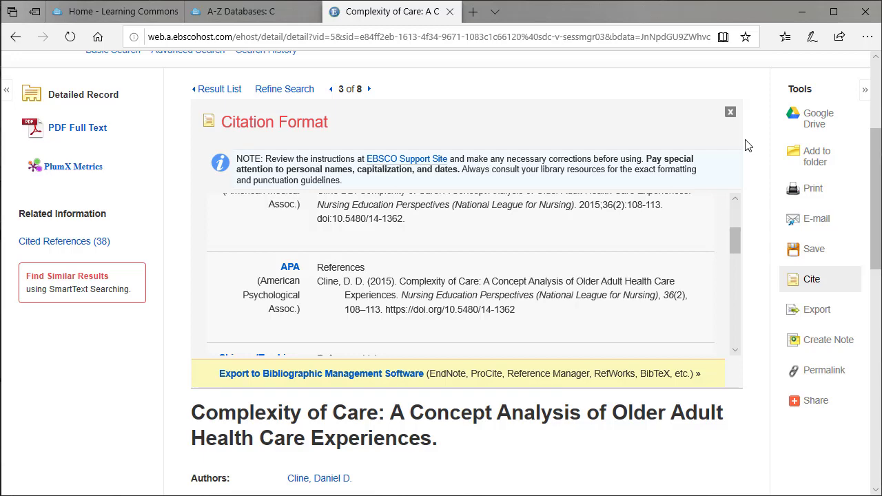
click(730, 113)
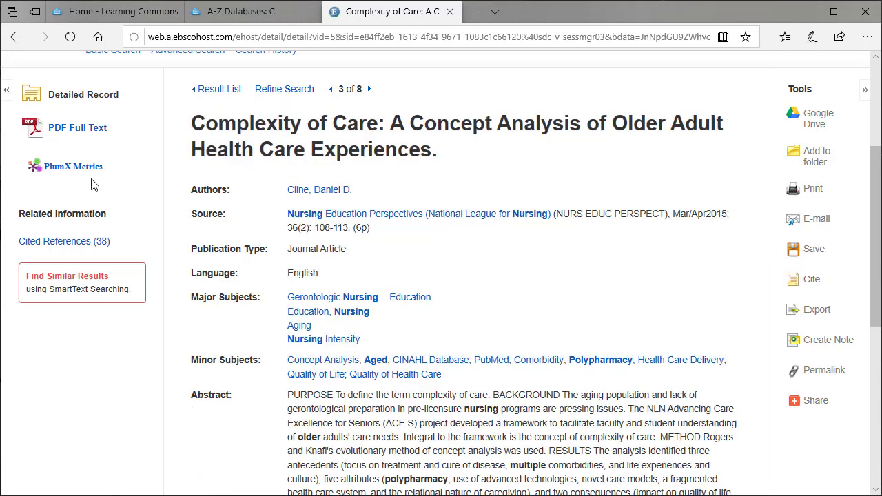
Step: Open the article's PDF full text, then filter the A-Z Databases list to Nursing
click(68, 130)
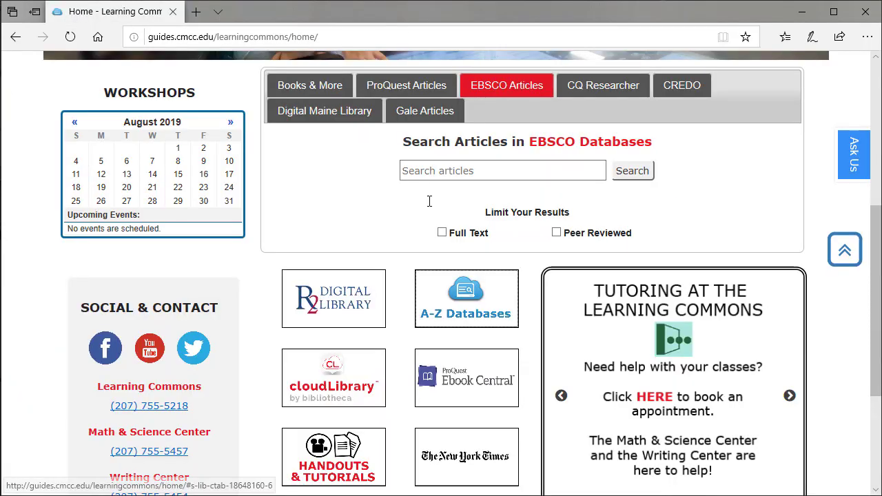
click(472, 307)
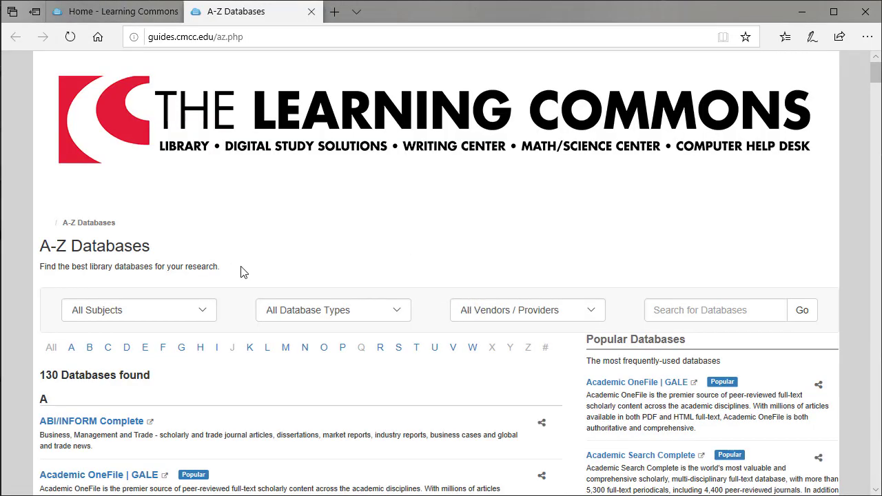
click(203, 316)
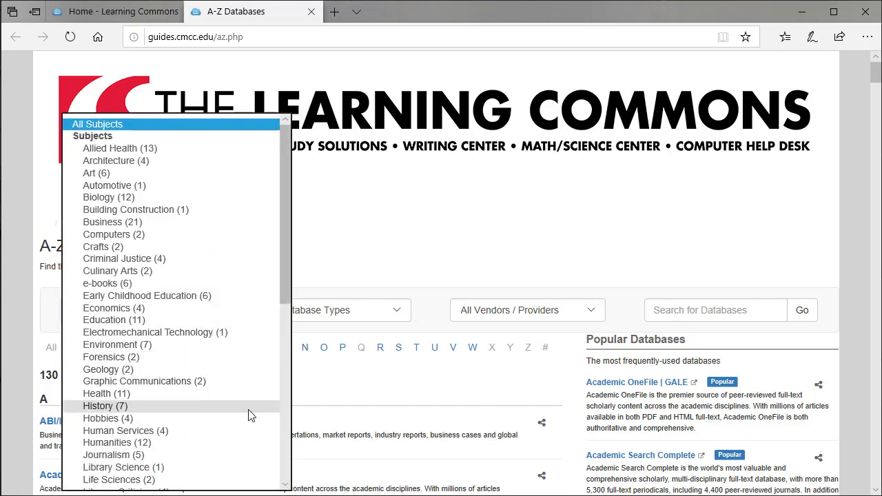
click(286, 413)
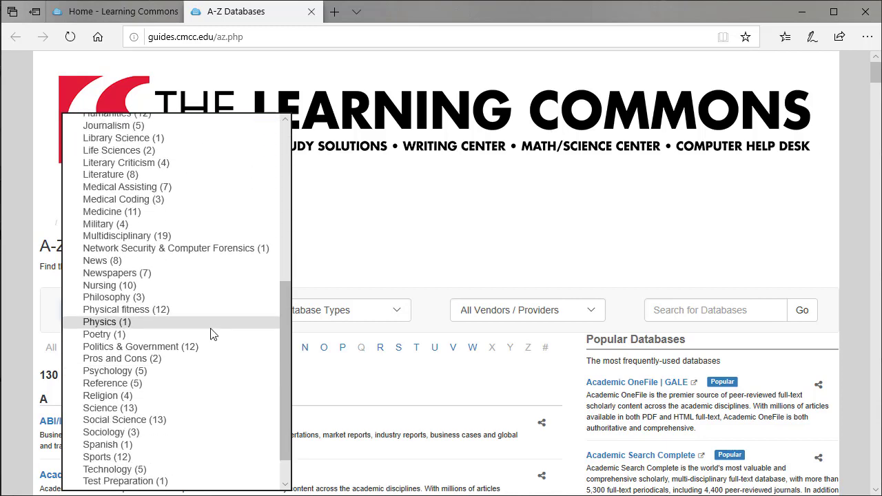
click(110, 286)
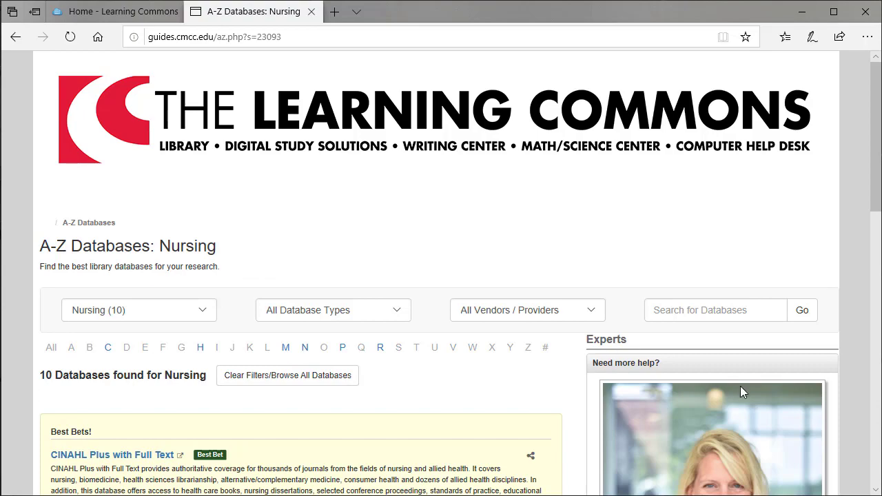
Step: Open ProQuest Nursing & Allied Health Source from the Nursing databases list
scroll(874, 488, down, 4)
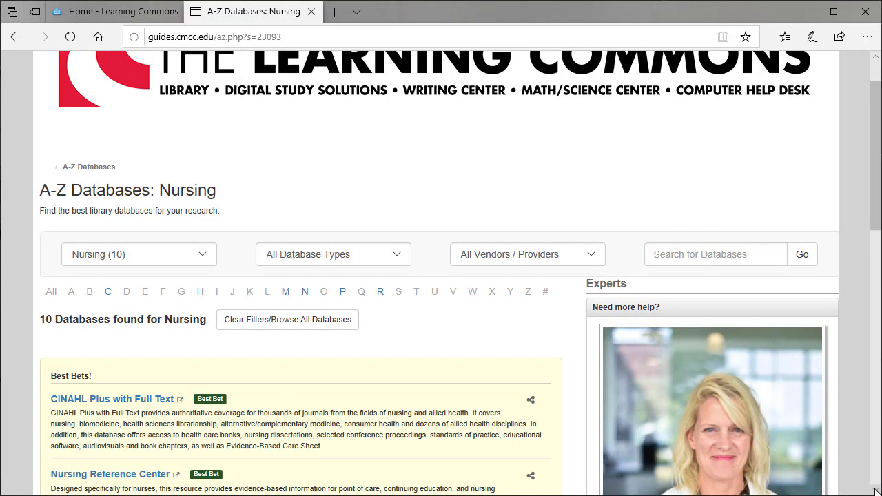
scroll(875, 489, down, 1)
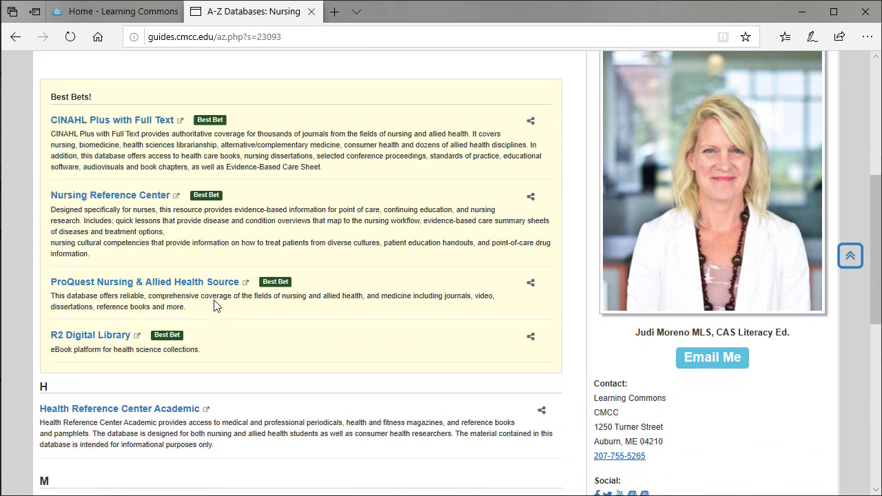
click(192, 288)
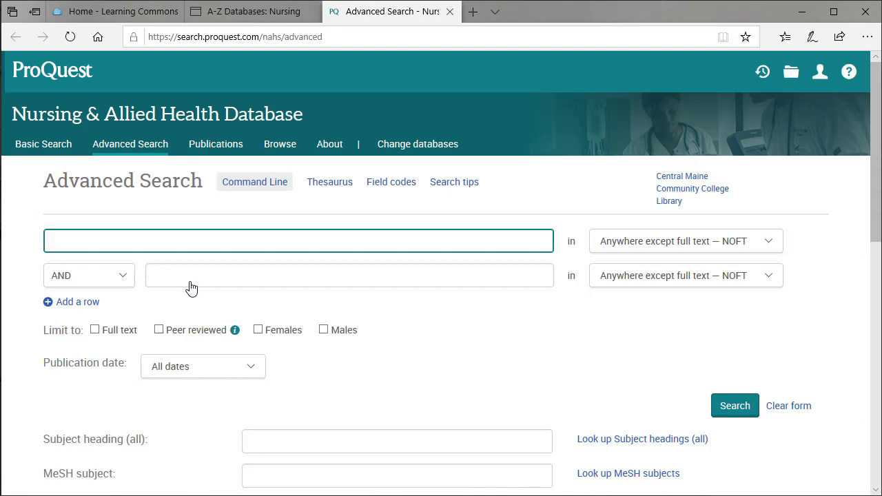
Step: Limit to full text and peer reviewed, with publication date set to 'After this date...'
click(96, 331)
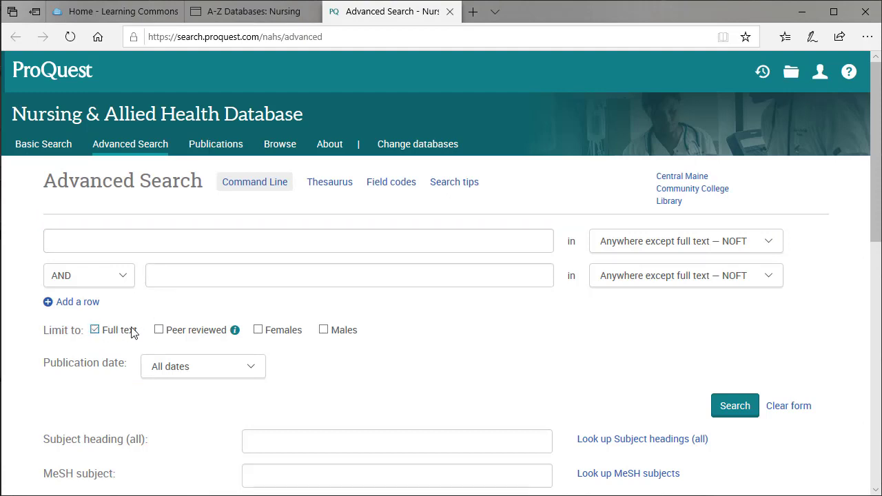
click(159, 331)
click(252, 367)
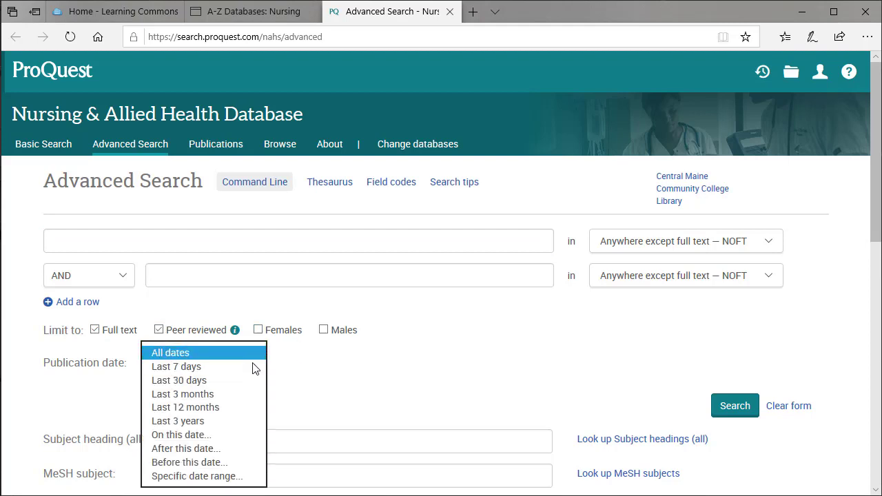
click(210, 448)
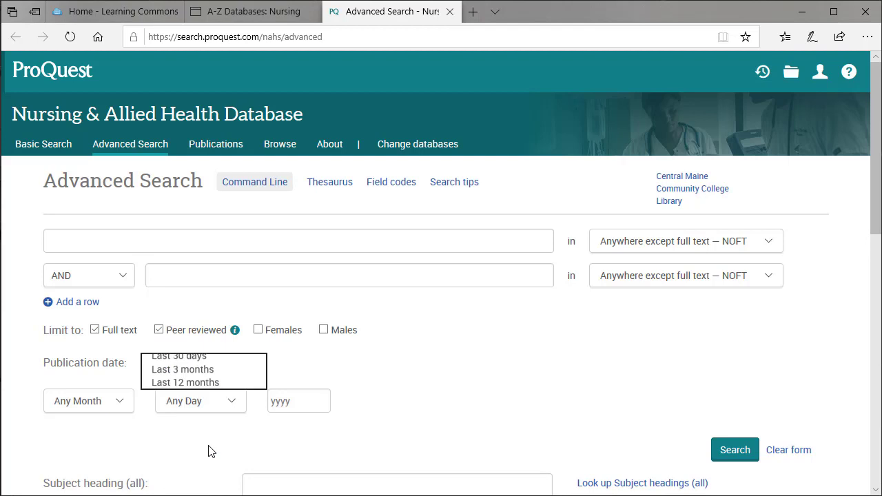
Step: Set the publication start date to August 1, 2014
click(120, 401)
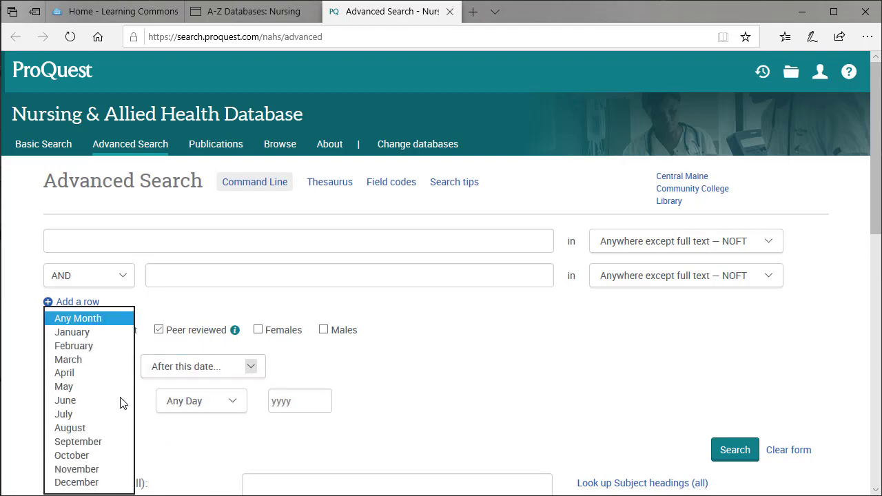
click(106, 428)
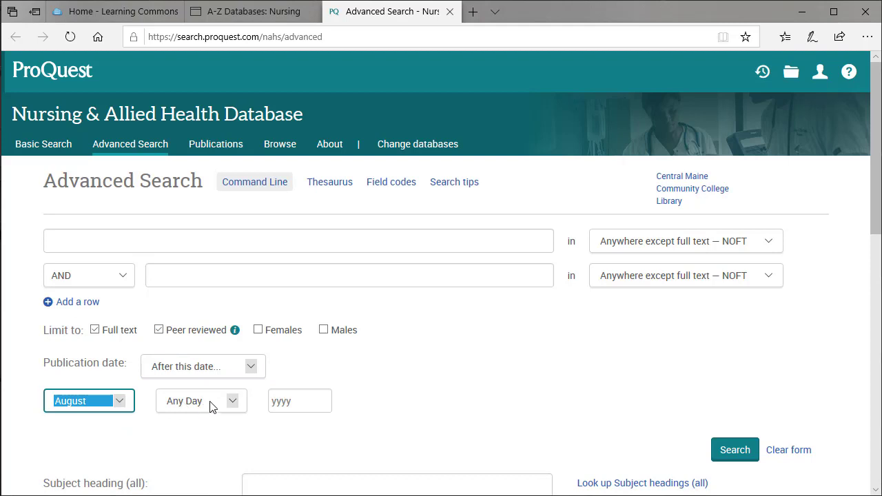
click(232, 401)
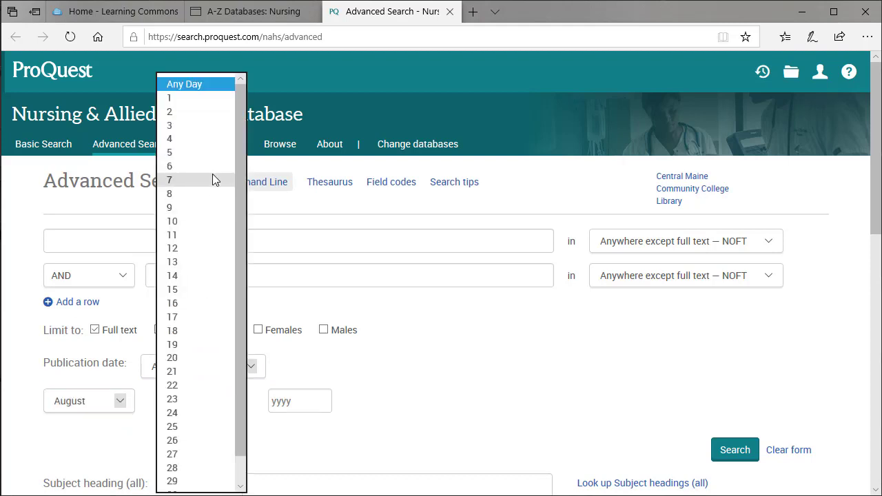
click(192, 98)
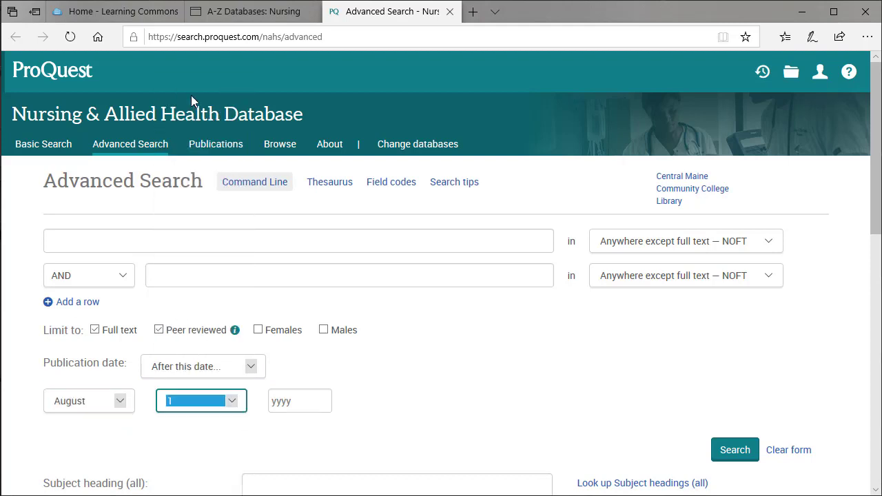
click(271, 402)
text(2014)
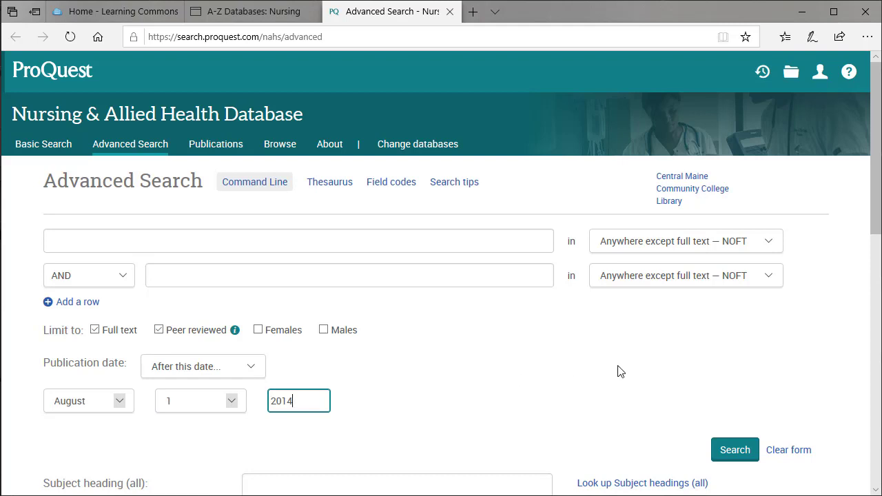
Step: Search ProQuest for 'polypharmacy', then return to the Advanced Search form to refine it
click(69, 237)
text(poly)
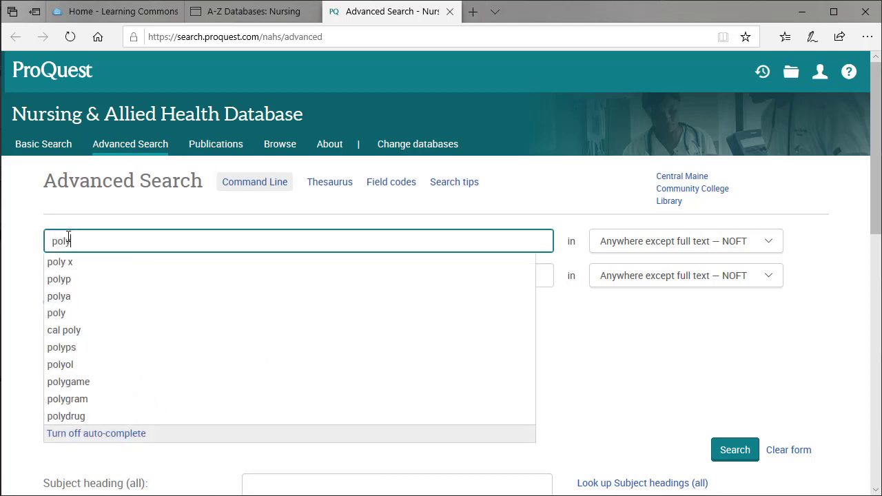
text(pharmacy)
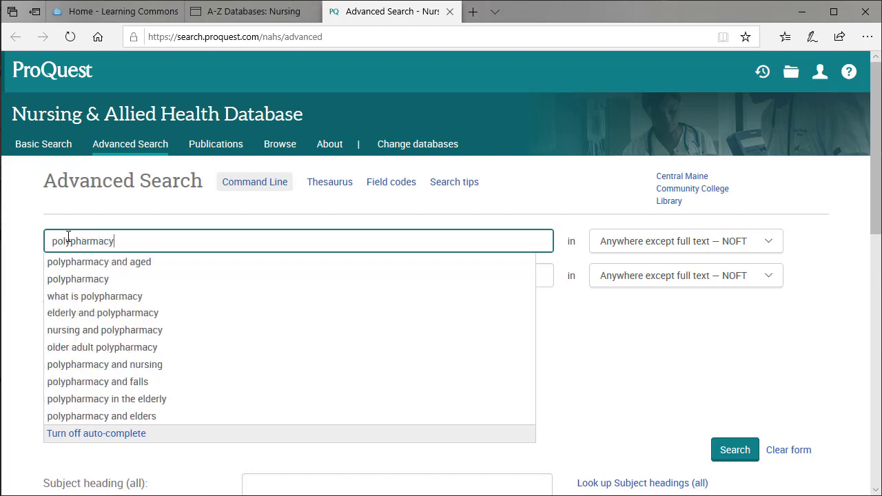
click(735, 450)
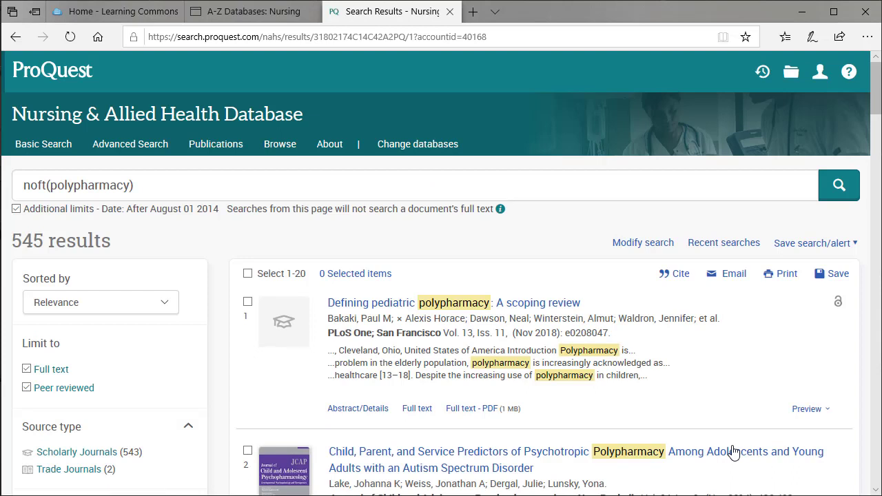
click(643, 242)
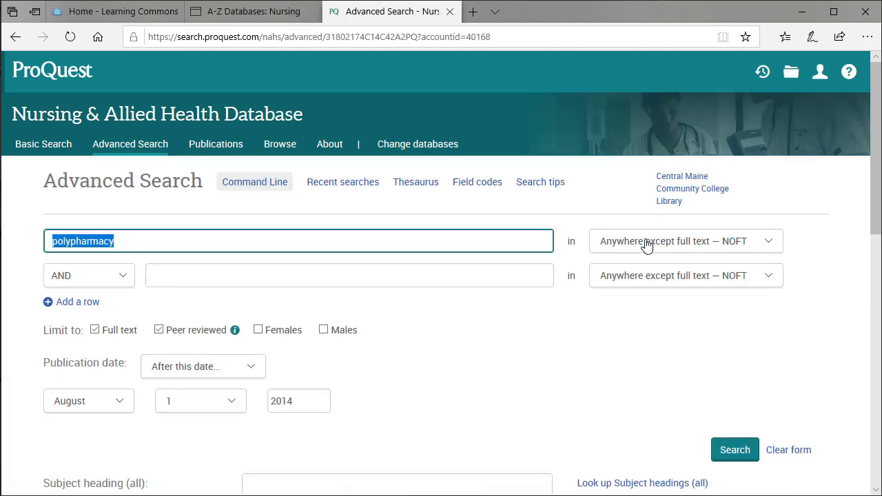
Step: Add nurs* as a second term limited to Publication title — PUB, giving 46 results
click(156, 272)
text(nurs)
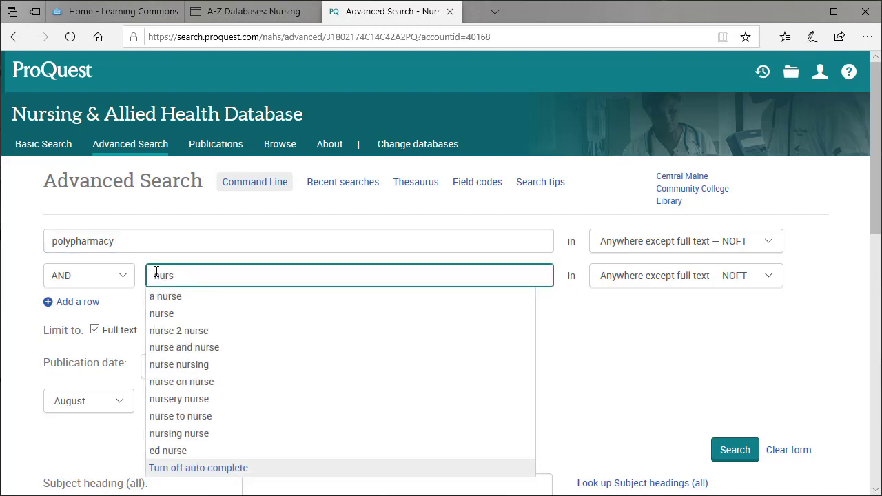
text(*)
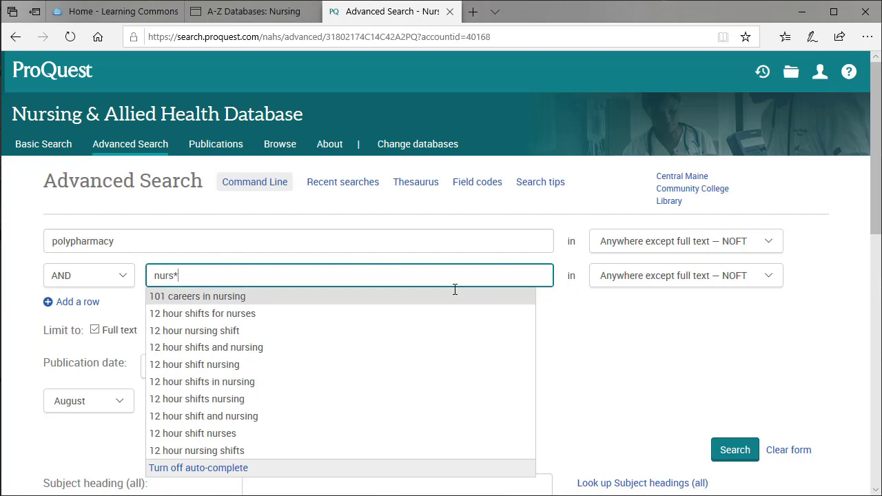
click(769, 275)
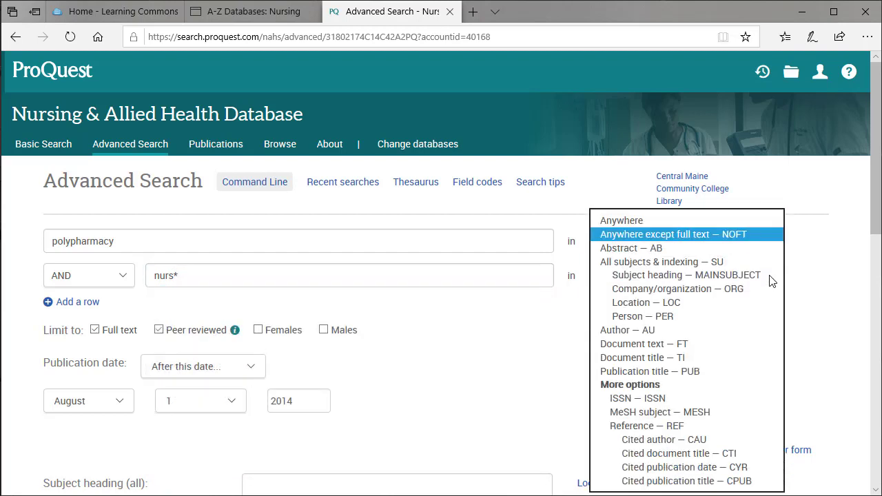
click(695, 376)
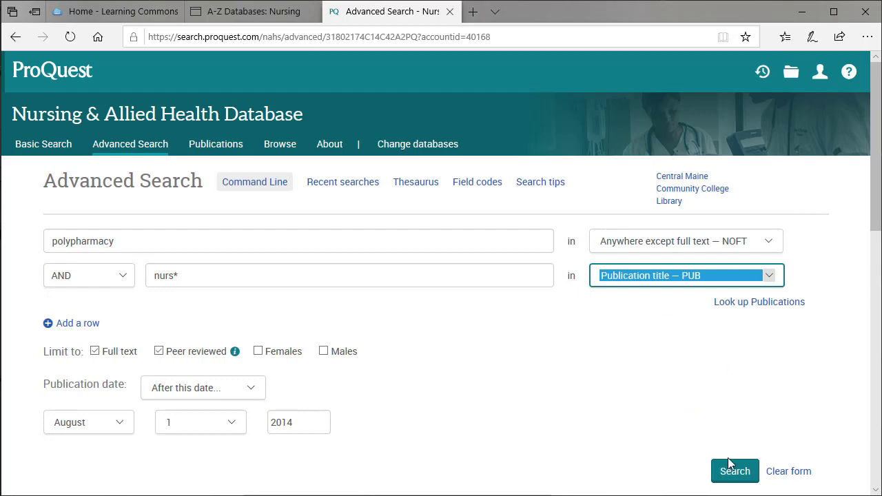
click(734, 476)
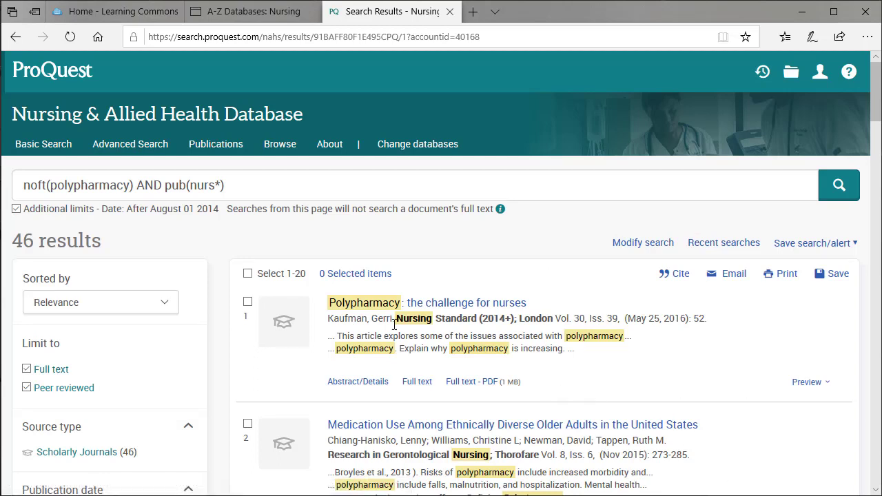
Step: Change the query to noft(polypharmacy) AND jsu(nursing) and rerun it for 45 results
click(234, 182)
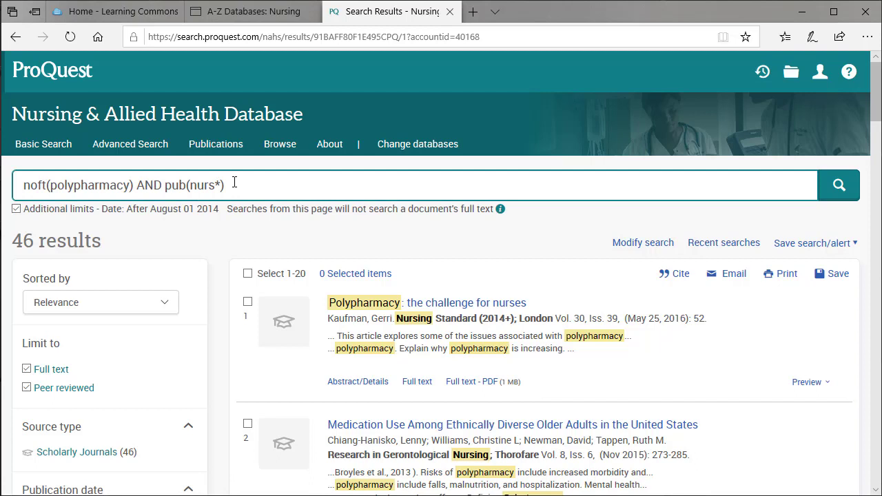
key(BackSpace)
key(BackSpace)
key(BackSpace)
key(BackSpace)
key(BackSpace)
key(BackSpace)
key(BackSpace)
key(BackSpace)
key(BackSpace)
key(BackSpace)
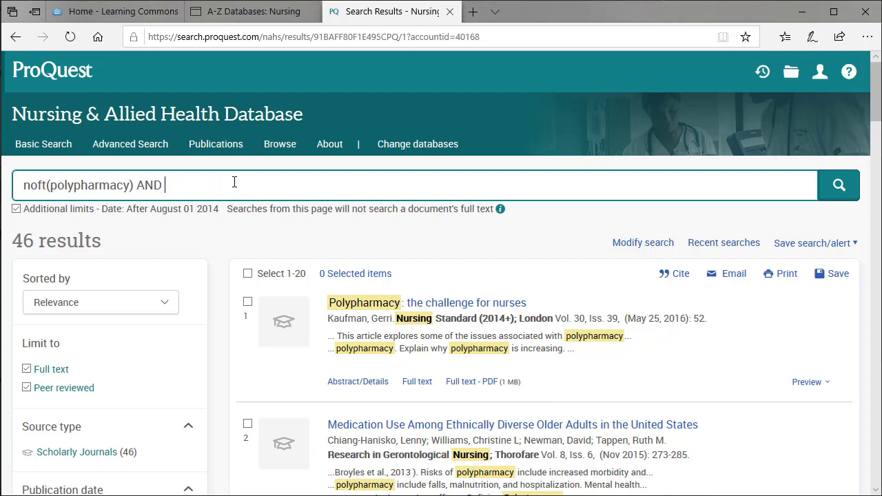
text(jsu(nursing)
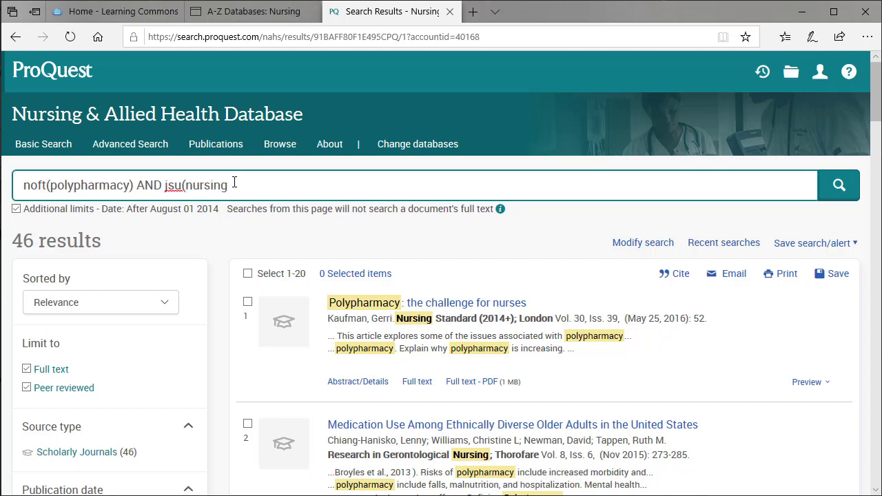
text())
click(834, 198)
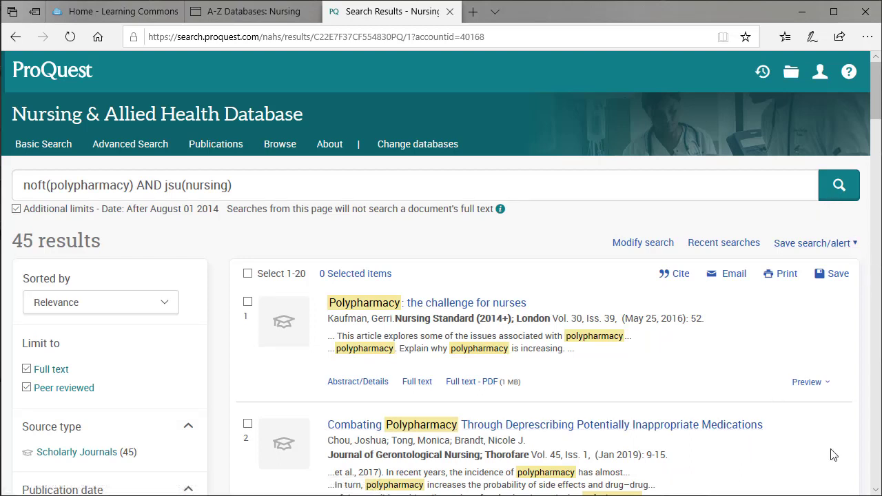
click(877, 491)
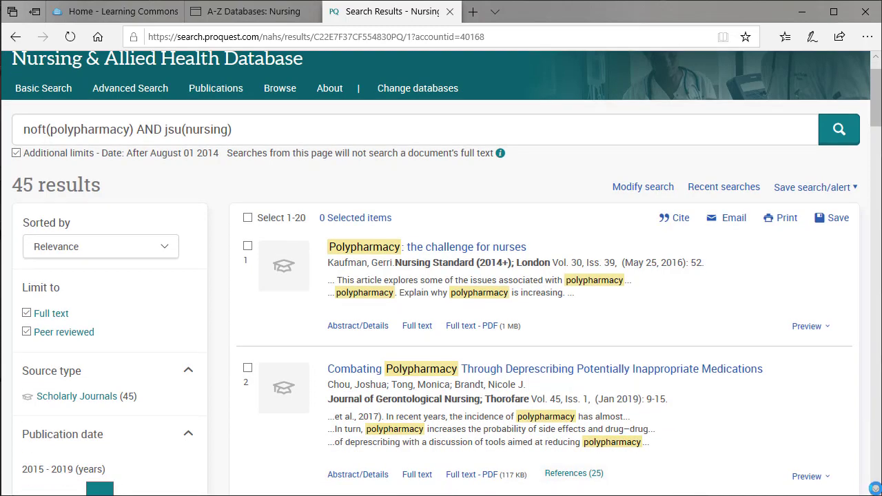
Step: Open result 2, 'Combating Polypharmacy Through Deprescribing Potentially Inappropriate Medications'
click(877, 491)
click(877, 491)
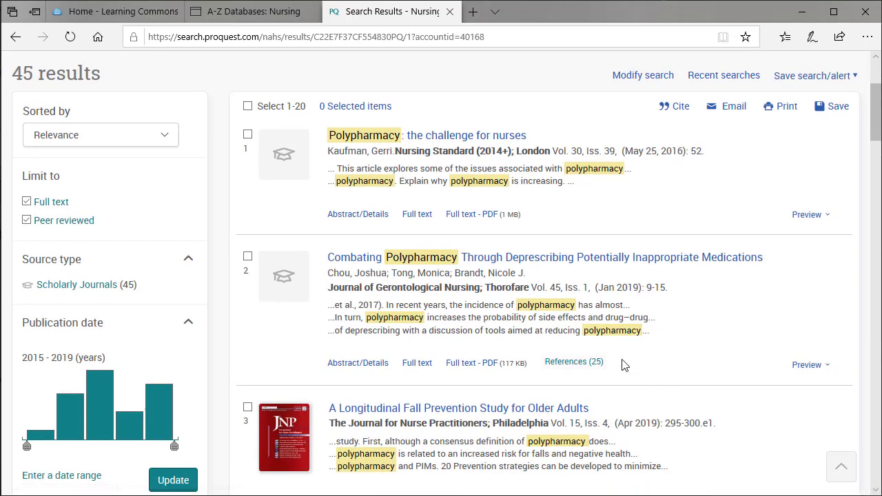
click(524, 264)
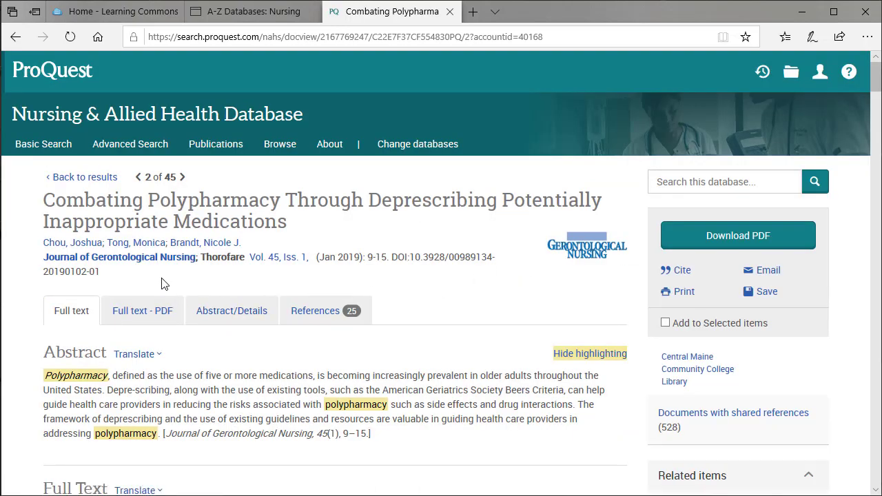
Step: View the article's full-text PDF, then its abstract and the Details table
click(139, 319)
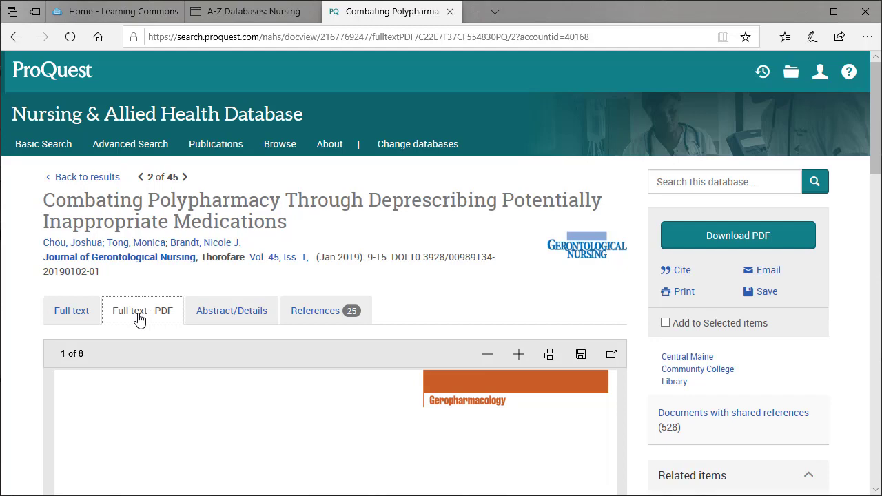
click(220, 315)
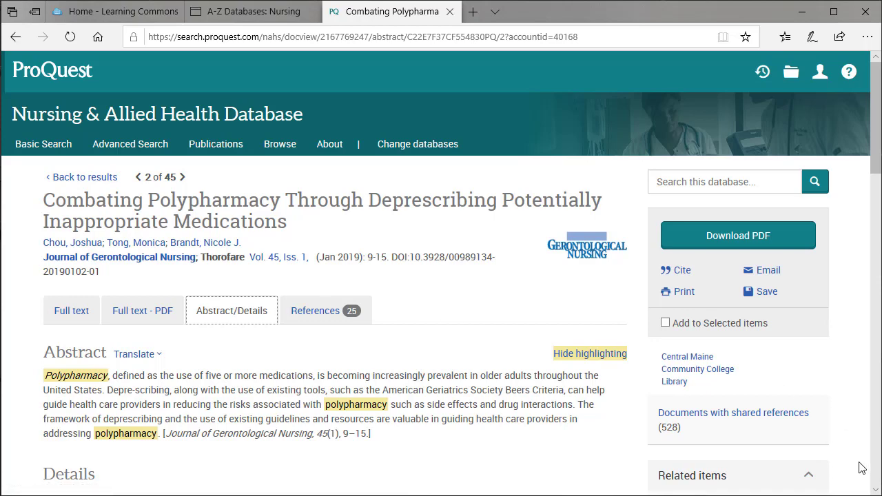
scroll(875, 490, down, 5)
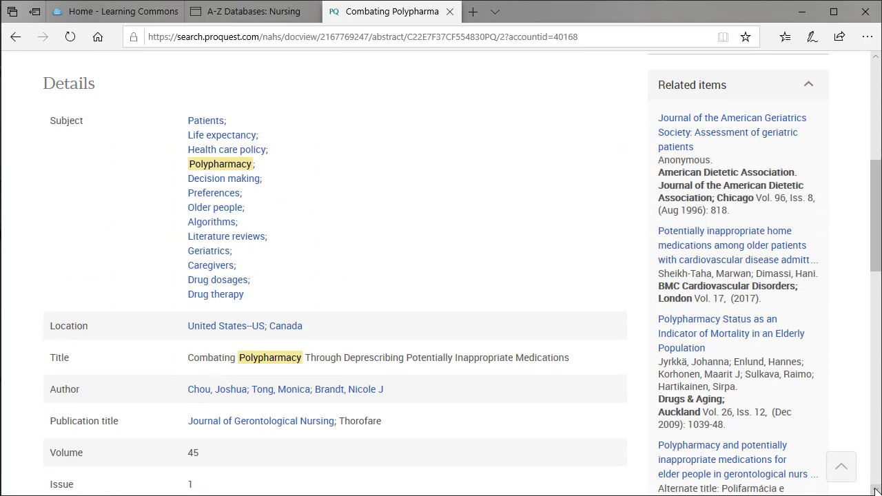
scroll(876, 489, down, 5)
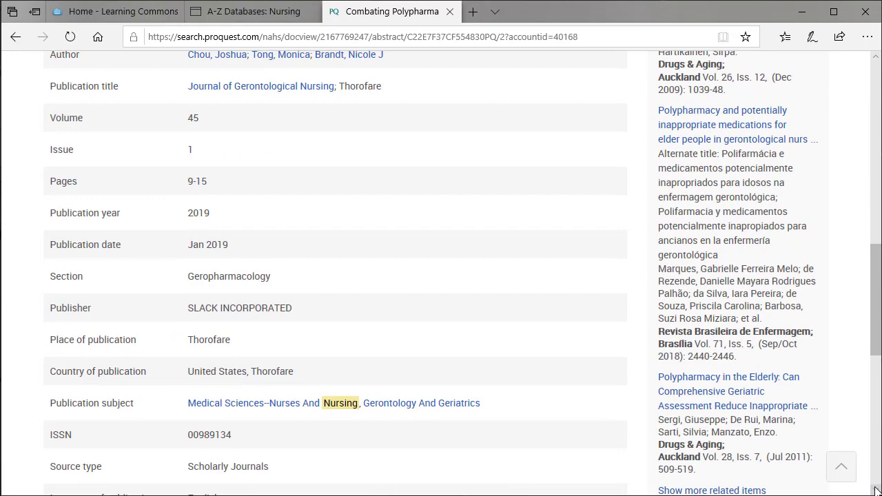